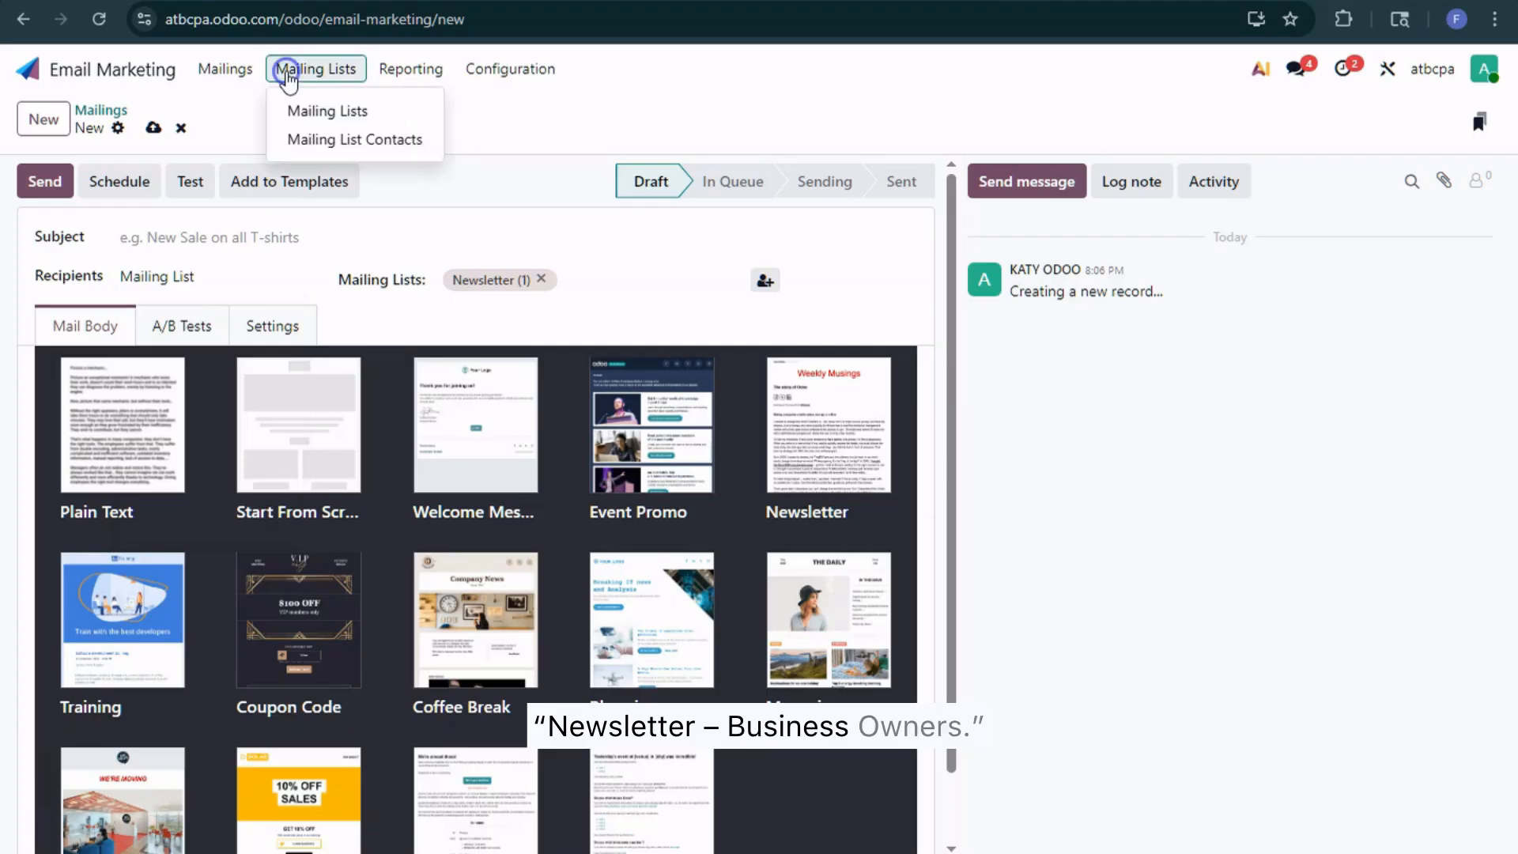
# Create and save a mailing list named DECEMBER MAILING LIST, and open its recipients
pyautogui.click(318, 104)
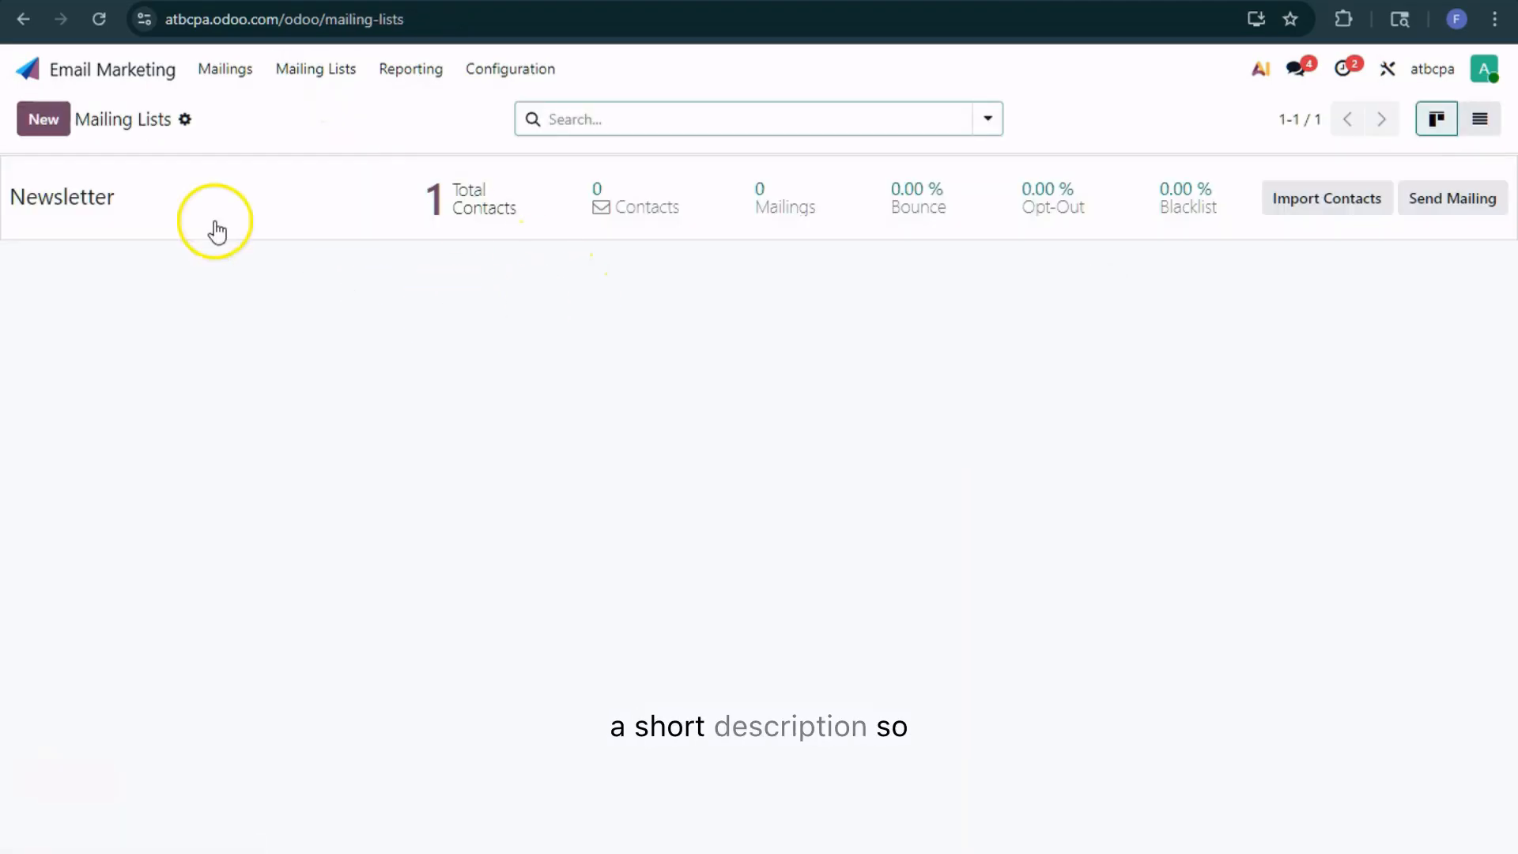
pyautogui.click(43, 120)
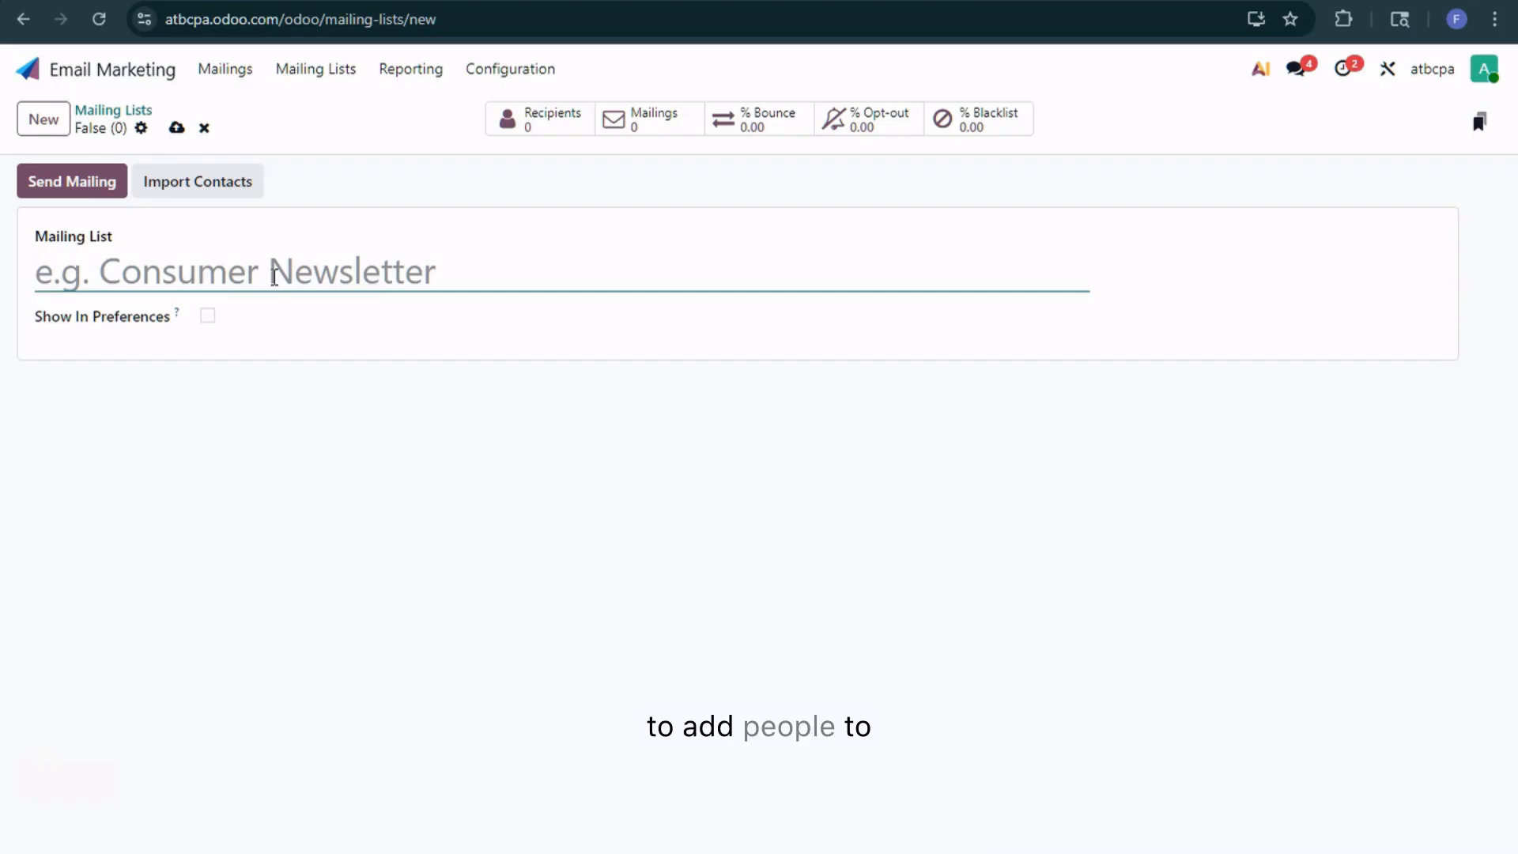
pyautogui.write('DECEMBER ')
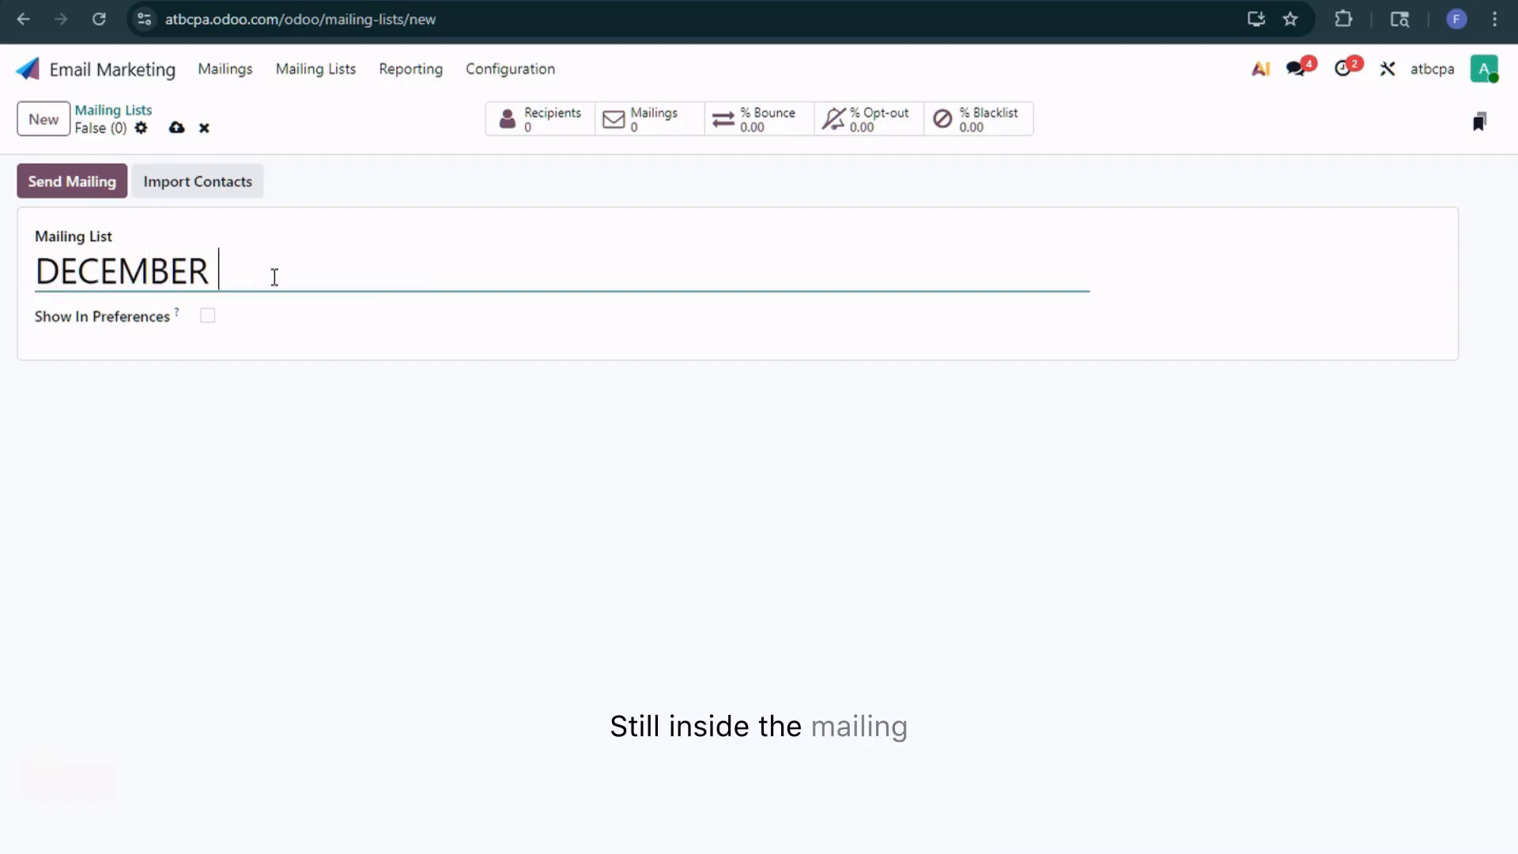
pyautogui.write('MAILING L')
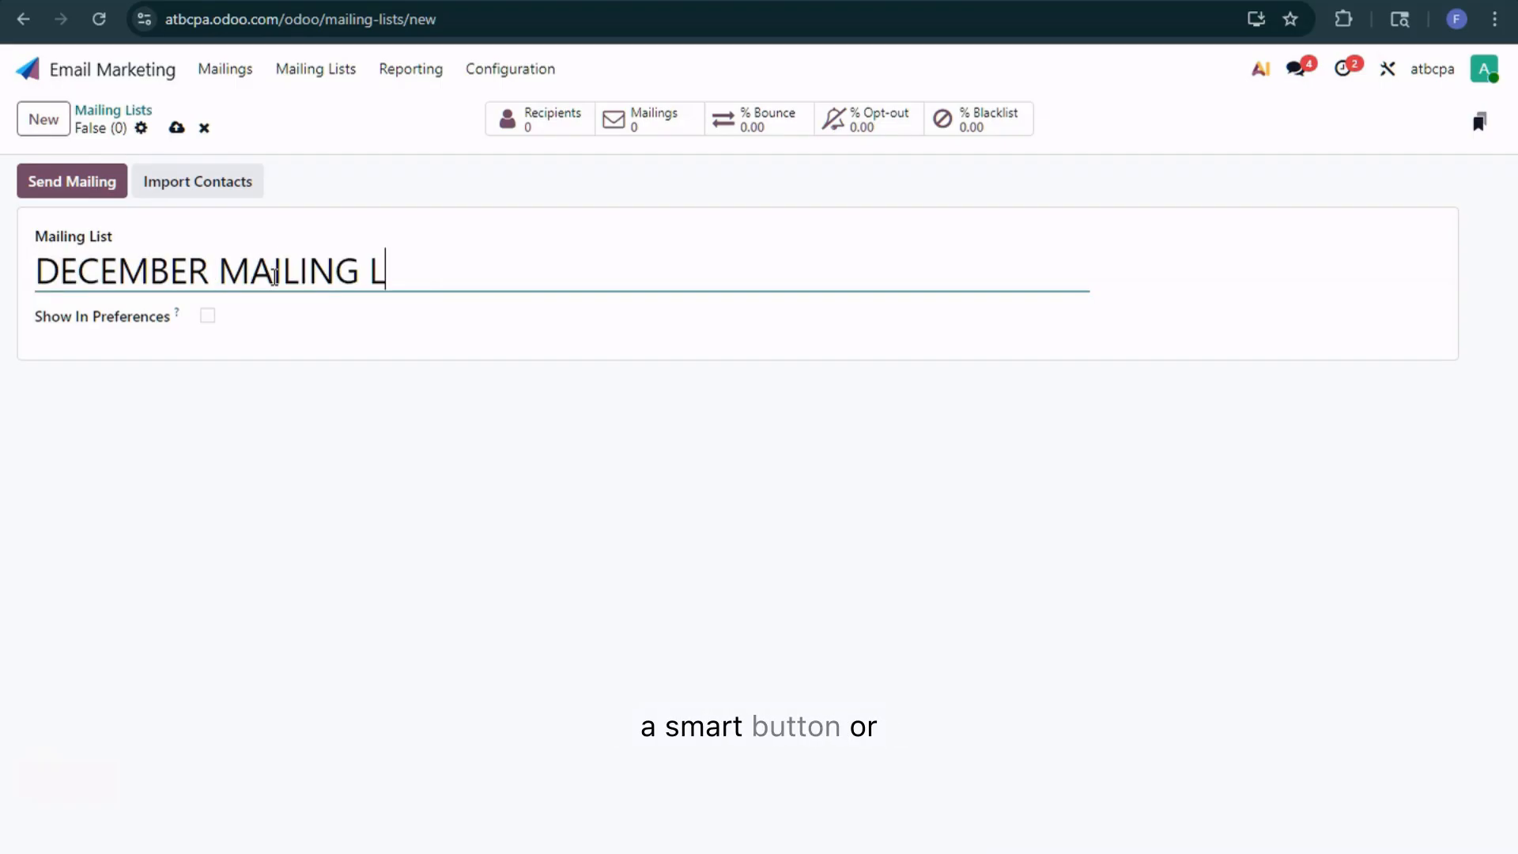
pyautogui.write('IST')
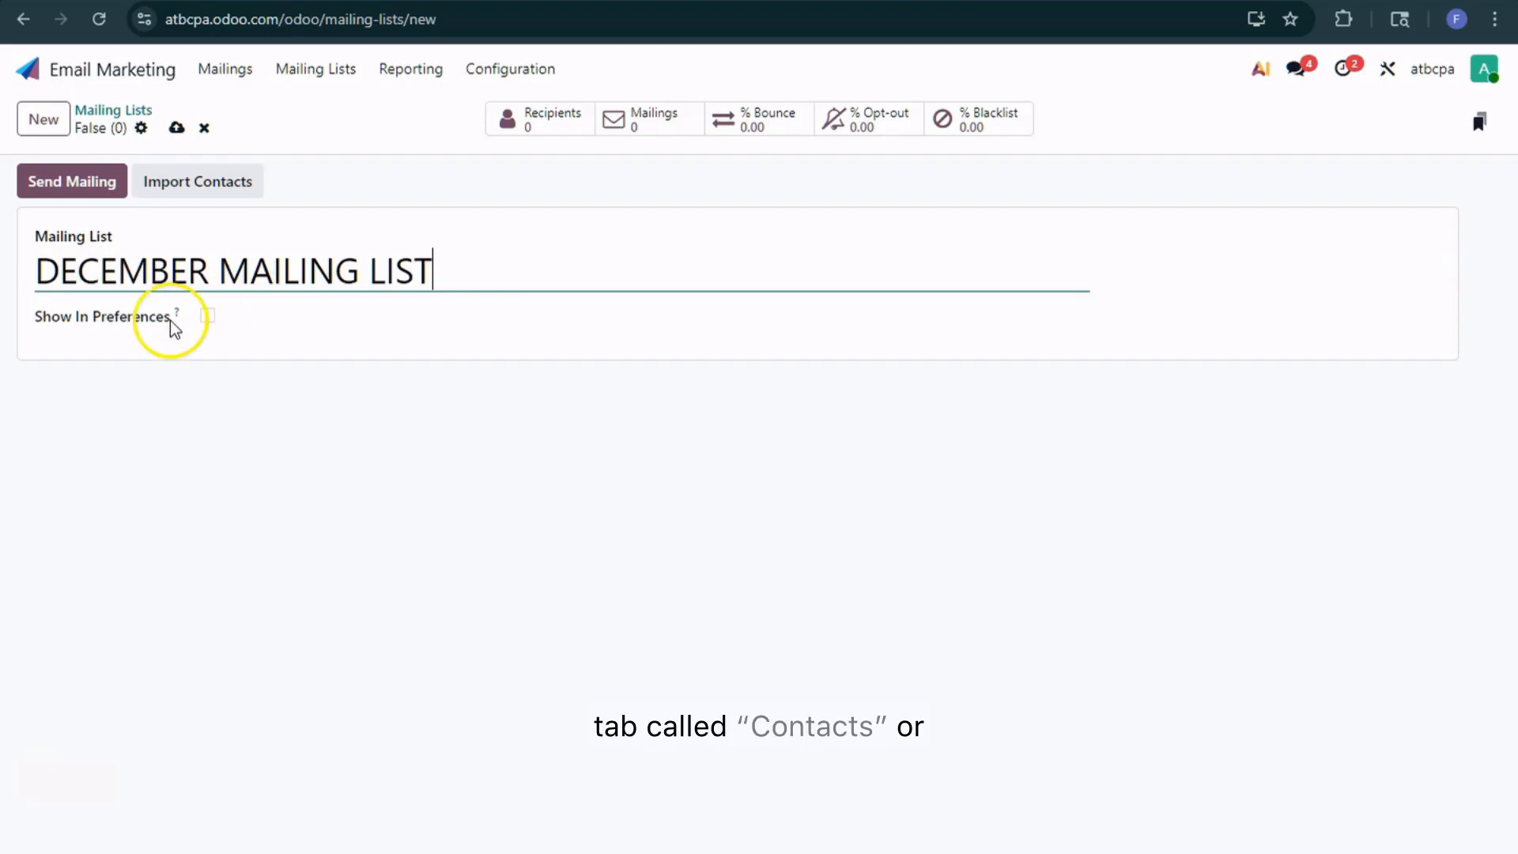
pyautogui.click(170, 129)
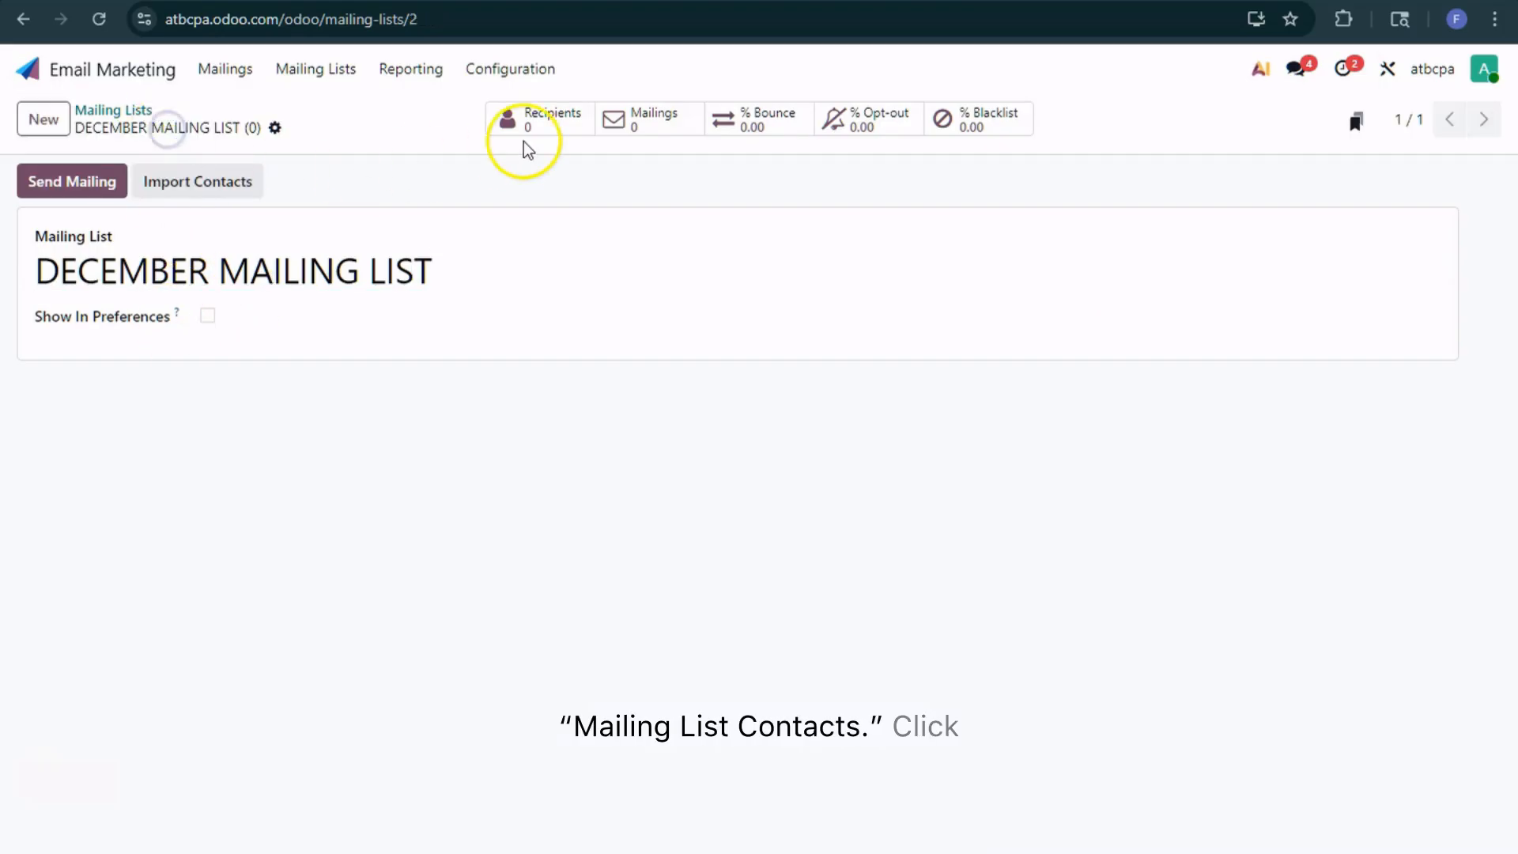
pyautogui.click(538, 125)
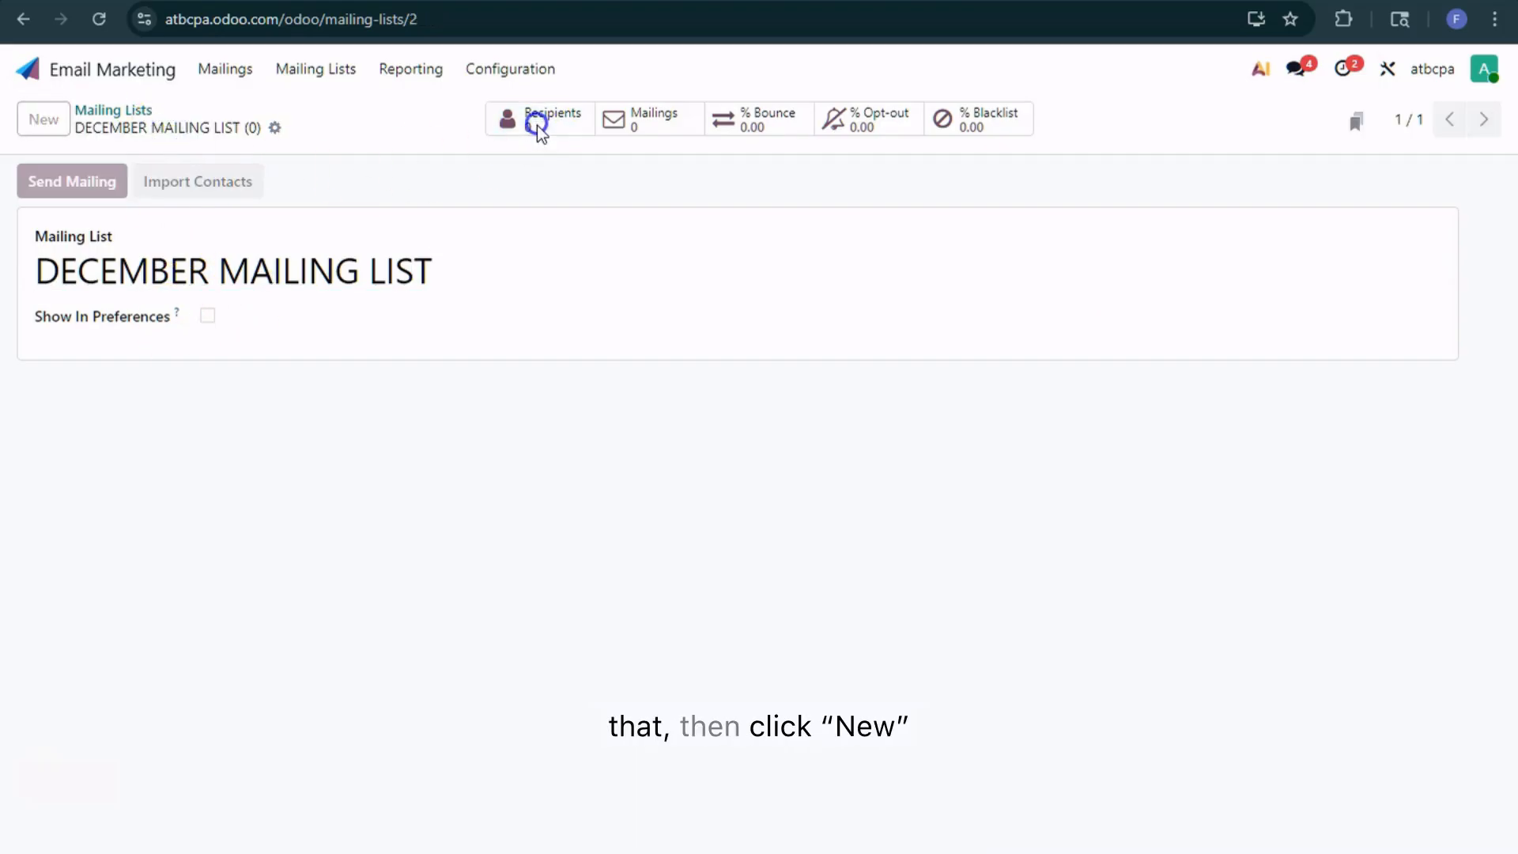
pyautogui.click(43, 119)
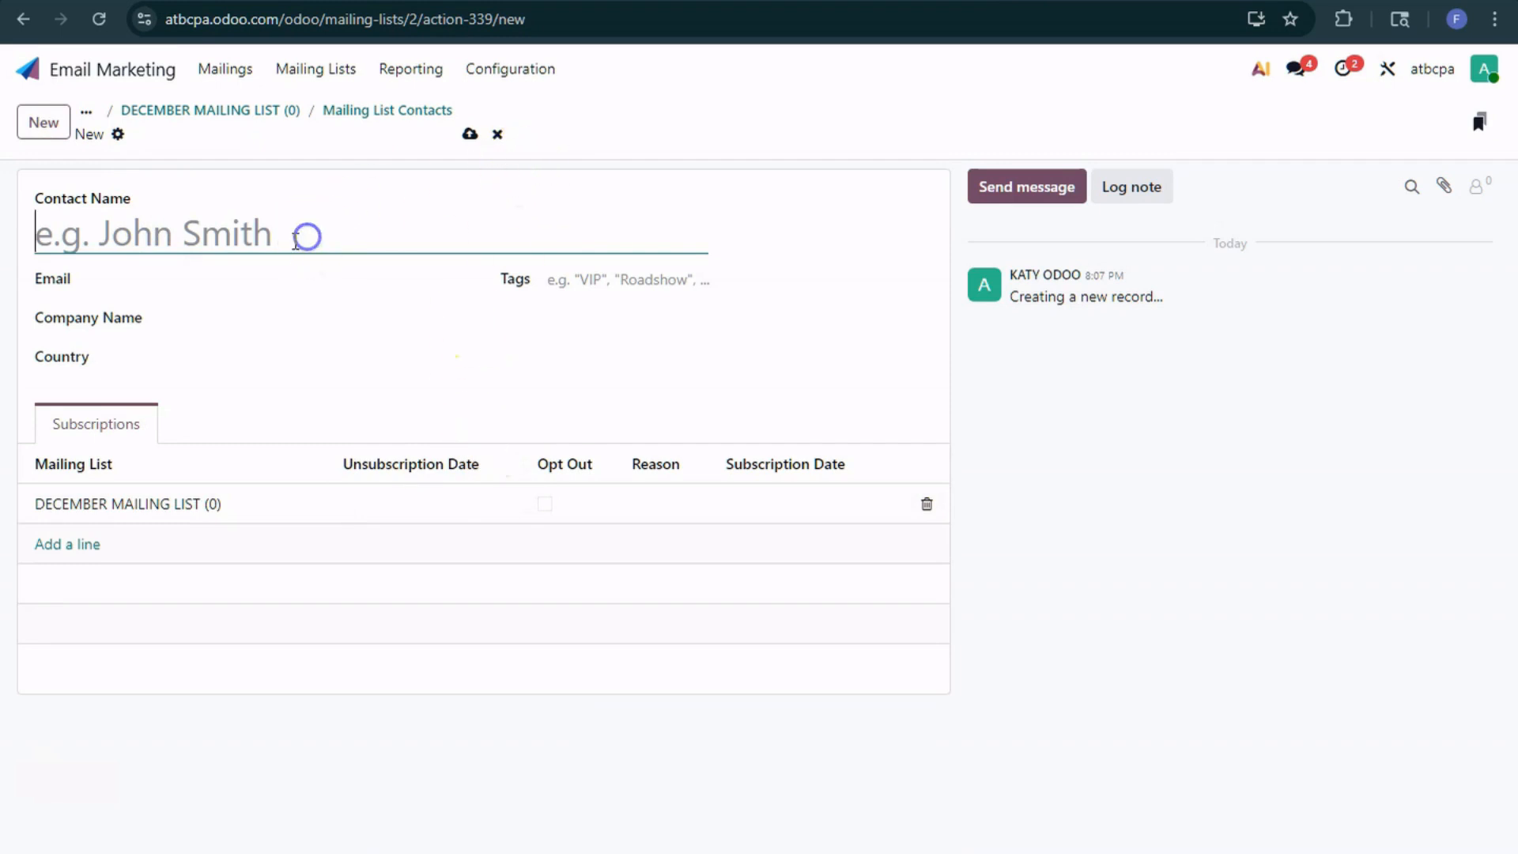
pyautogui.click(227, 277)
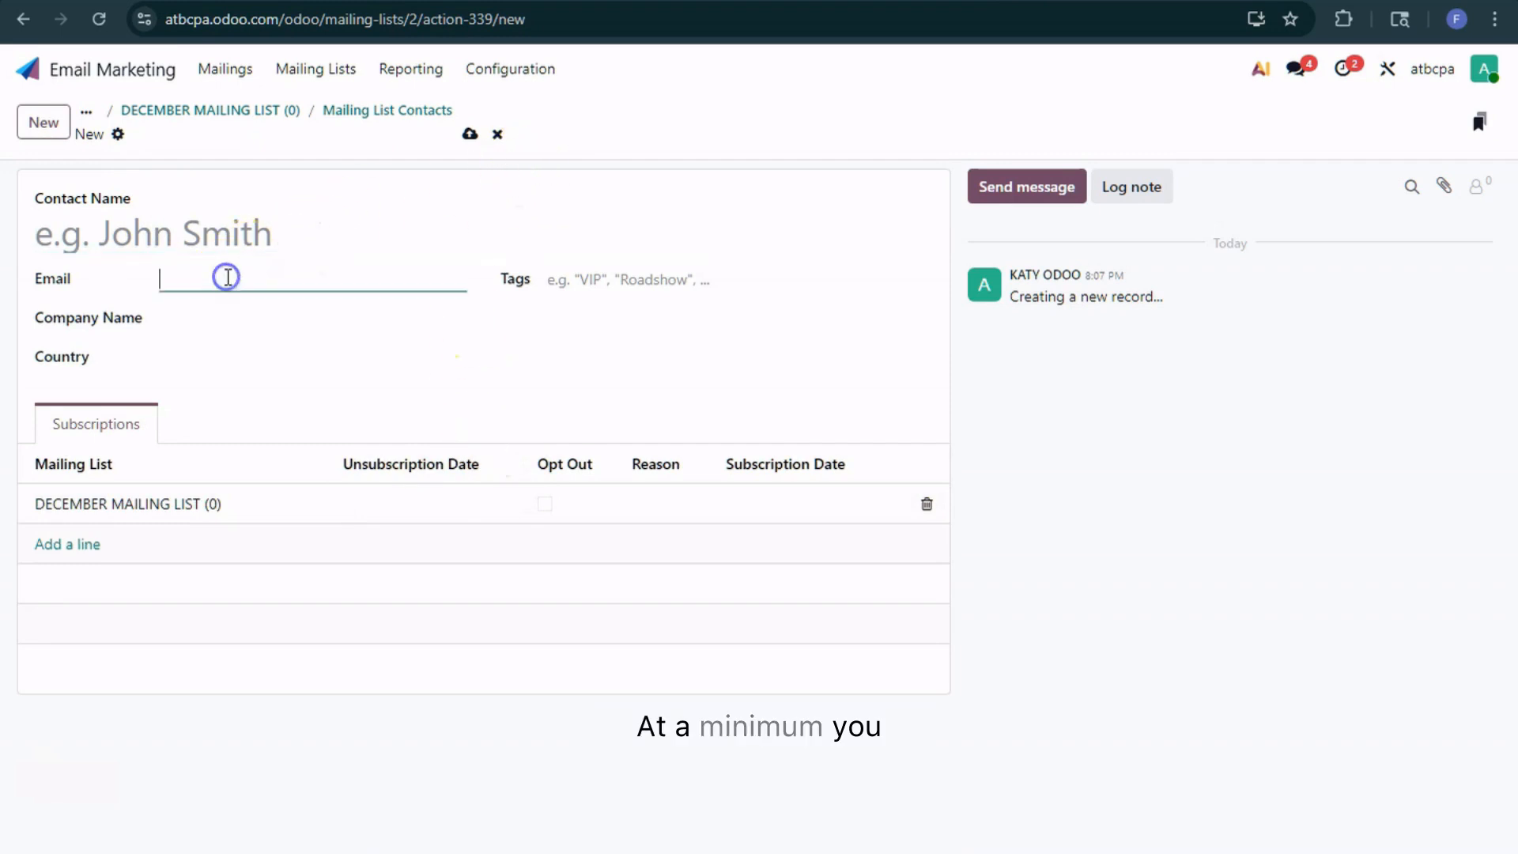
pyautogui.click(395, 124)
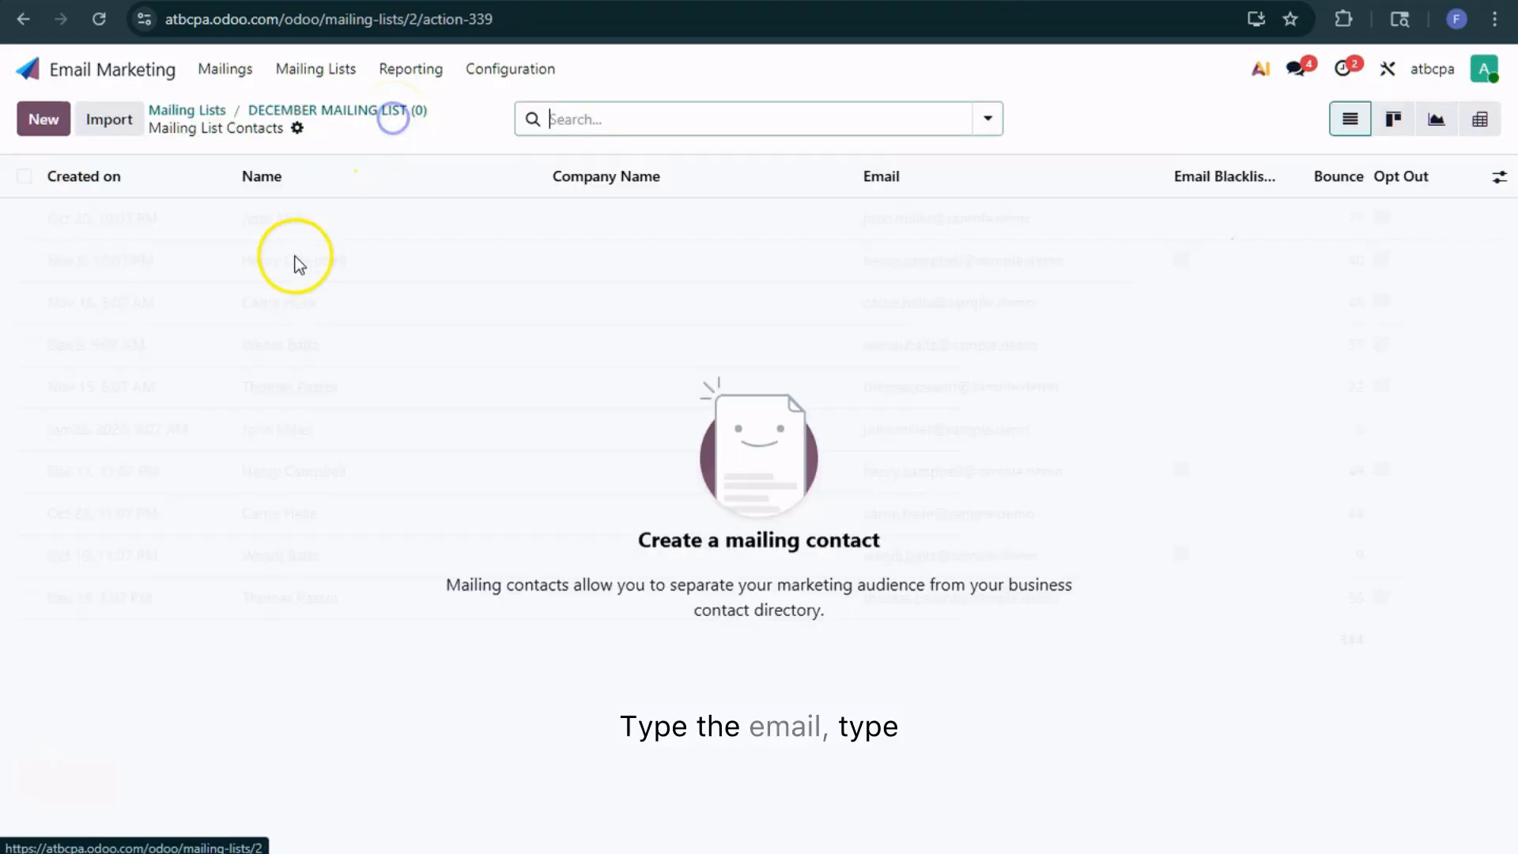
# Open the file-upload import for the December list's contacts and download the import template for mailing list contacts
pyautogui.click(104, 130)
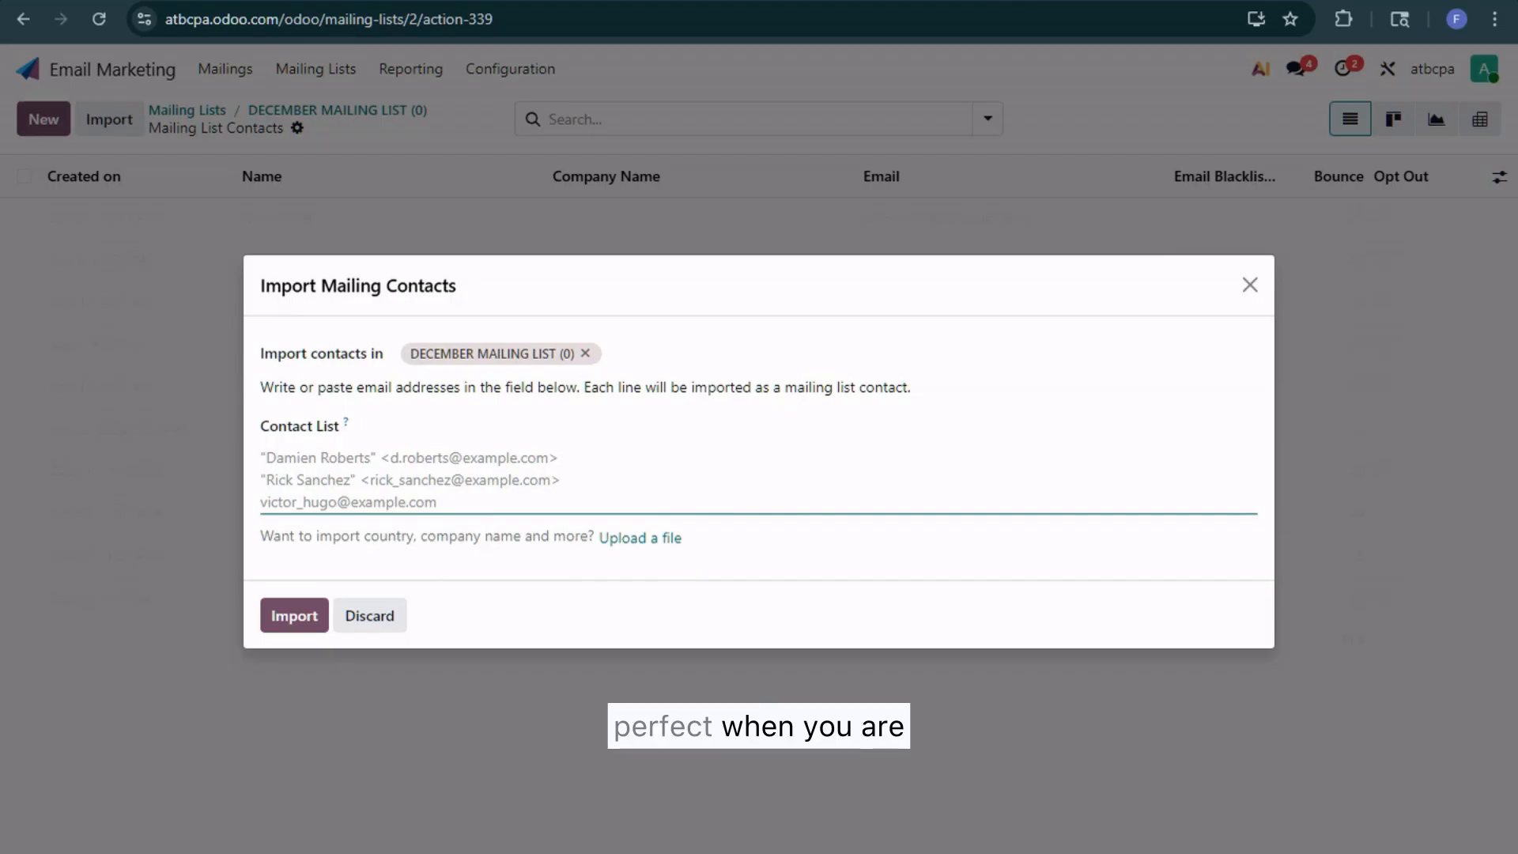
pyautogui.click(620, 540)
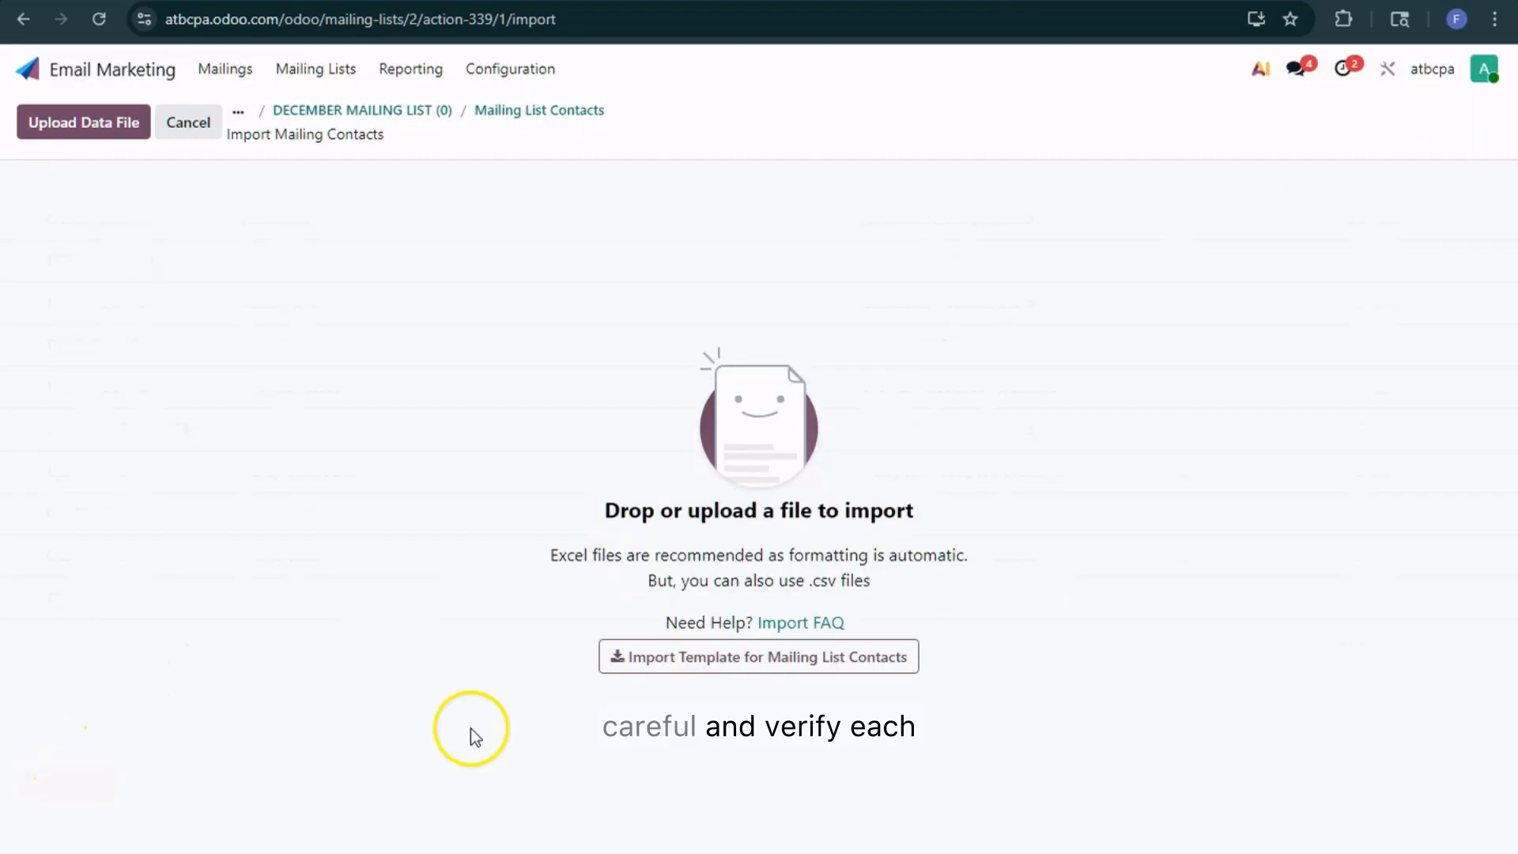
pyautogui.click(685, 663)
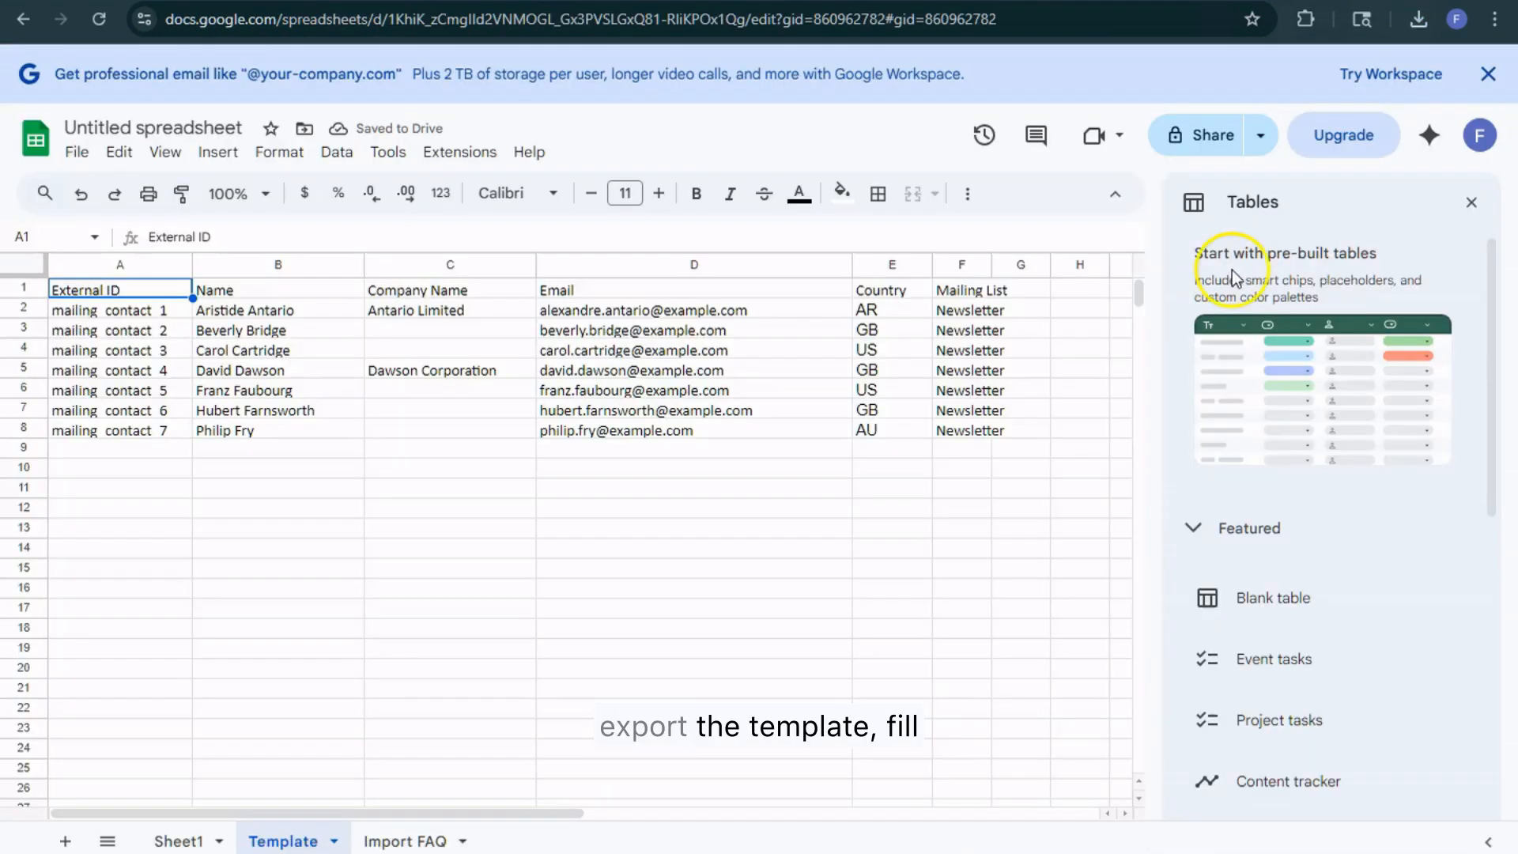
# In the template opened in Google Sheets, close the Tables pane and the Workspace banner, and select the email addresses in D2:D8
pyautogui.click(1466, 202)
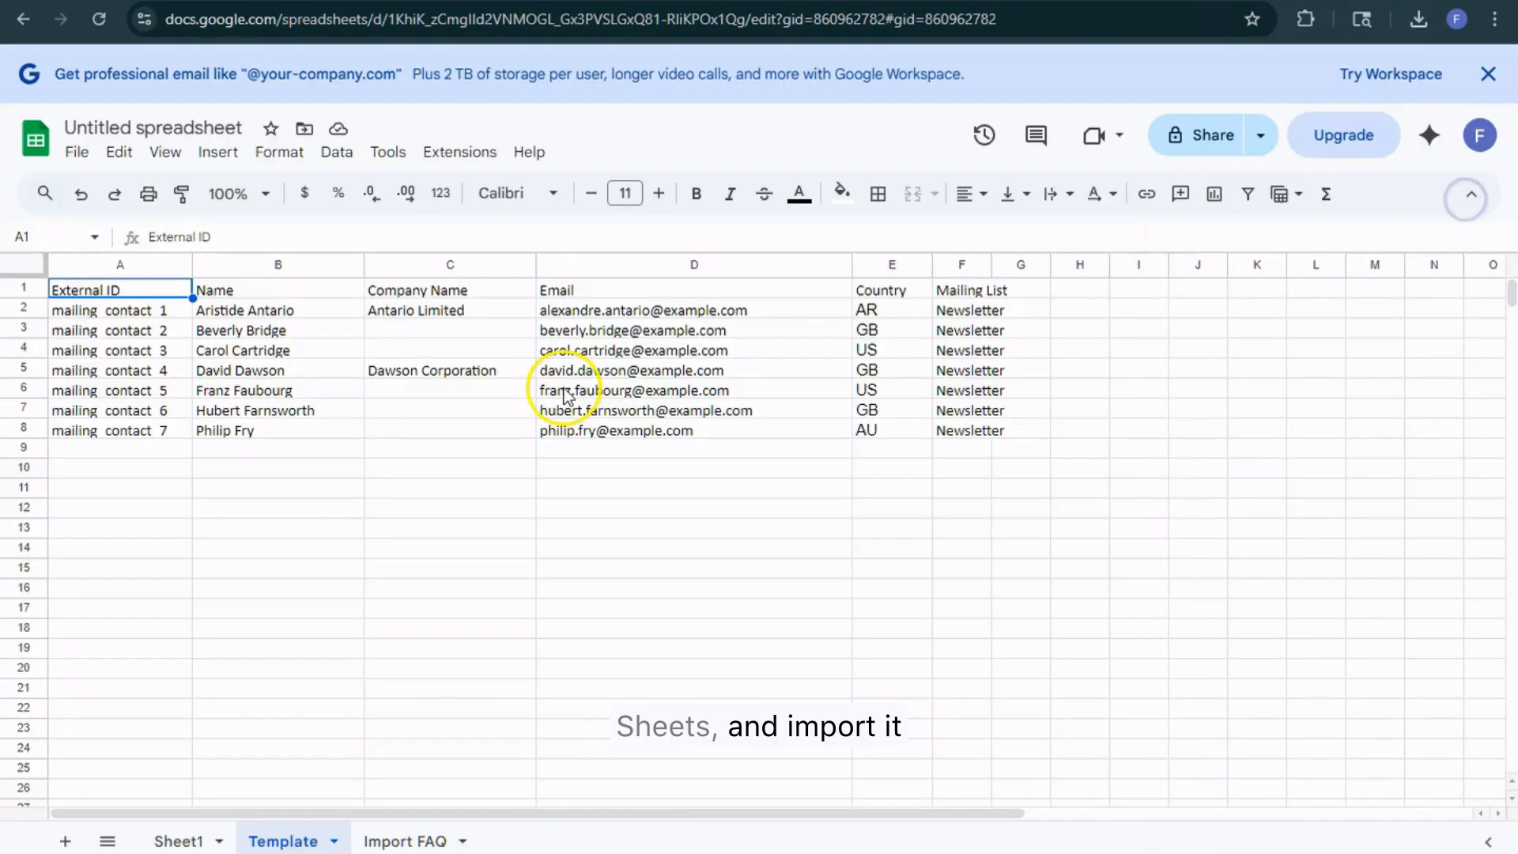
pyautogui.click(649, 315)
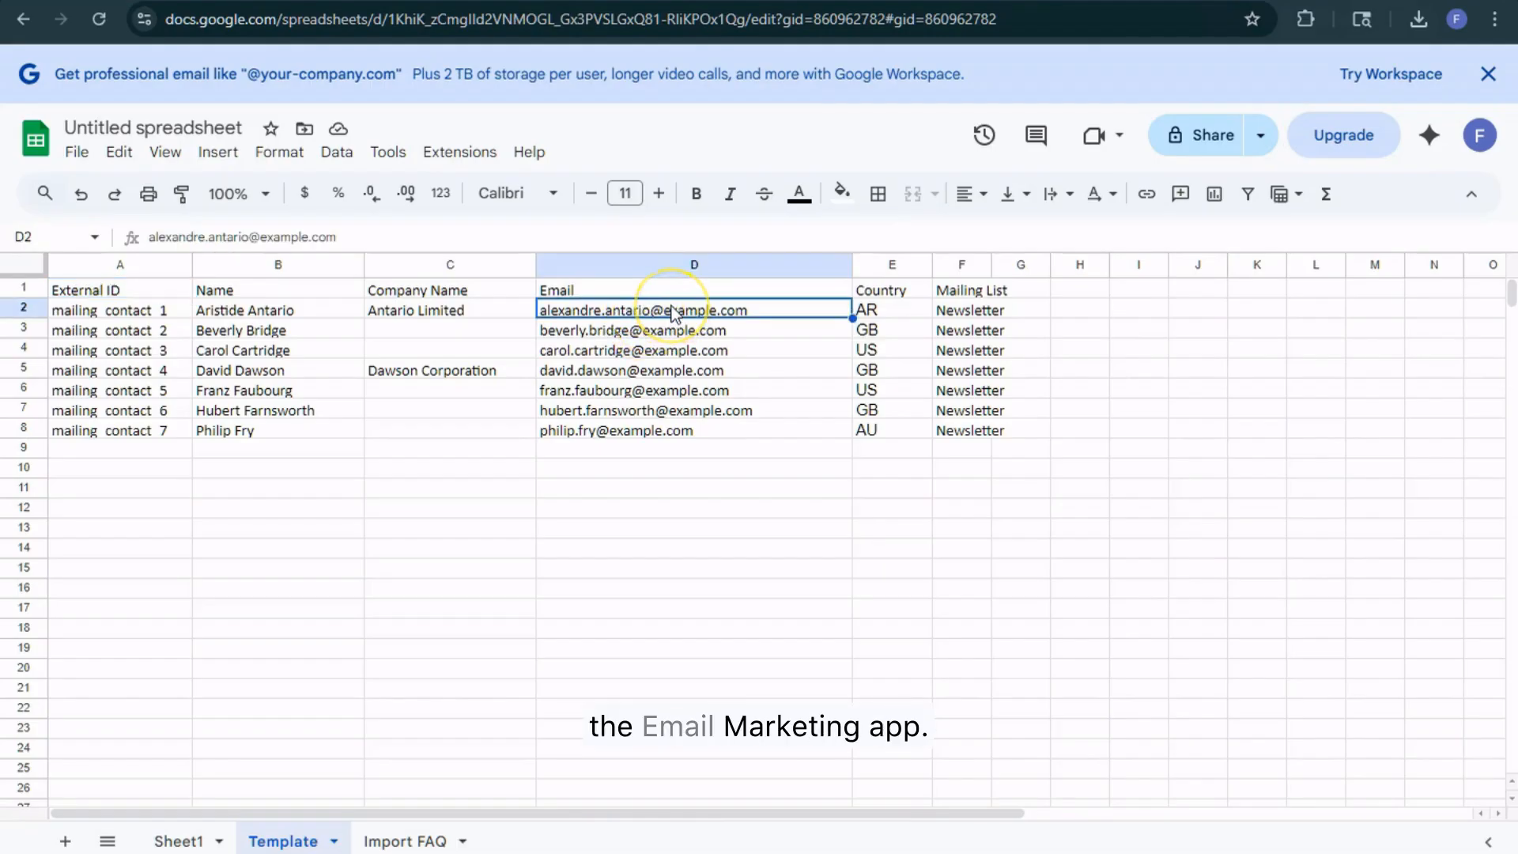
pyautogui.moveTo(671, 308); pyautogui.dragTo(682, 445)
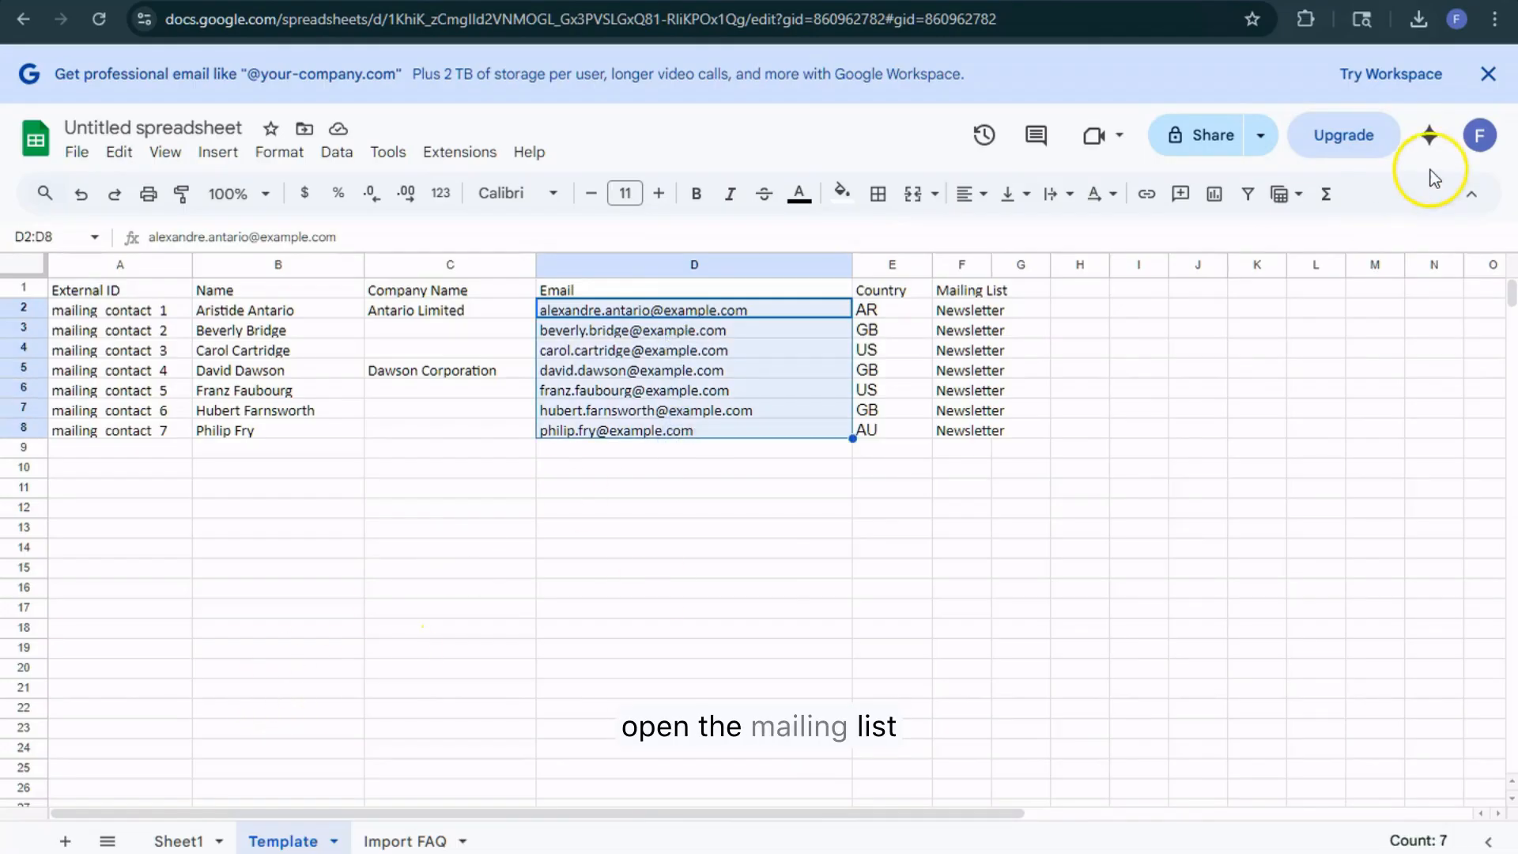
pyautogui.click(1488, 74)
pyautogui.click(691, 313)
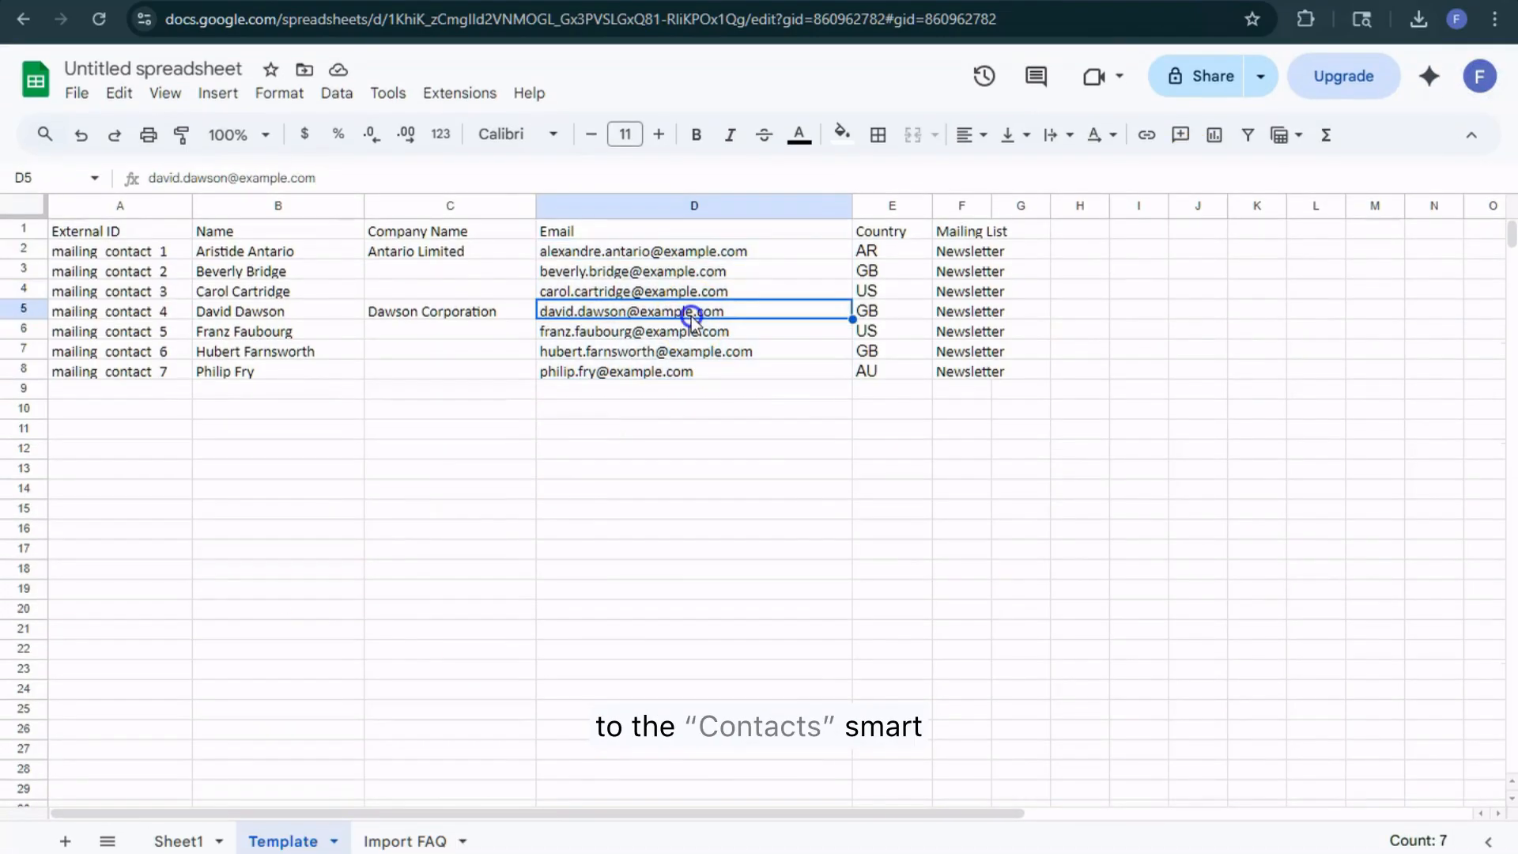
pyautogui.moveTo(722, 251); pyautogui.dragTo(701, 376)
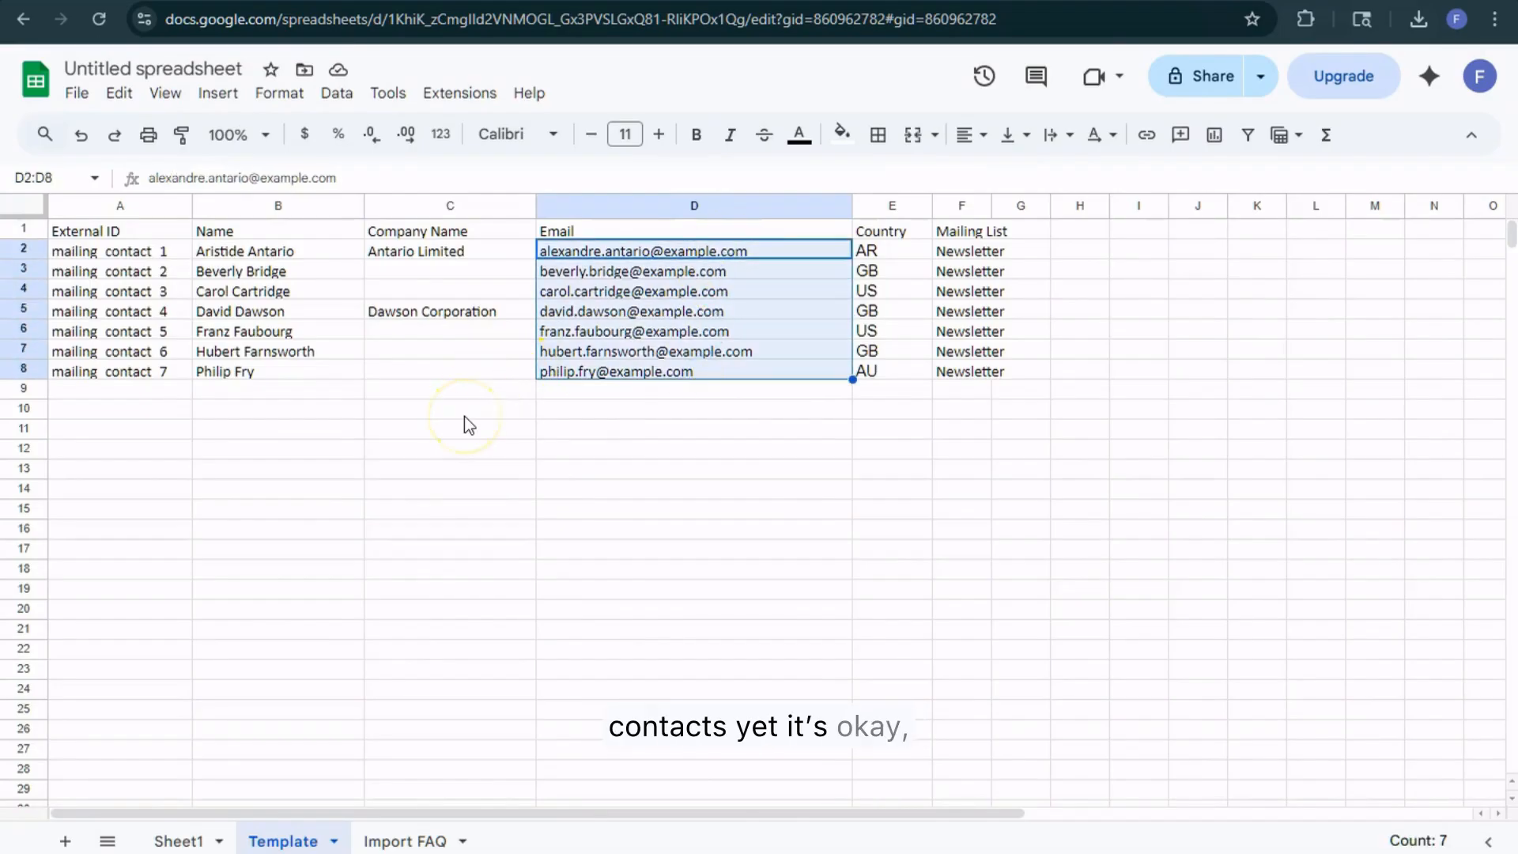
# Copy the domain example.com from the email address in D2 and search the sheet for it
pyautogui.click(654, 251)
pyautogui.moveTo(383, 180); pyautogui.dragTo(260, 178)
pyautogui.hotkey('ctrl', 'c')
pyautogui.hotkey('ctrl', 'f')
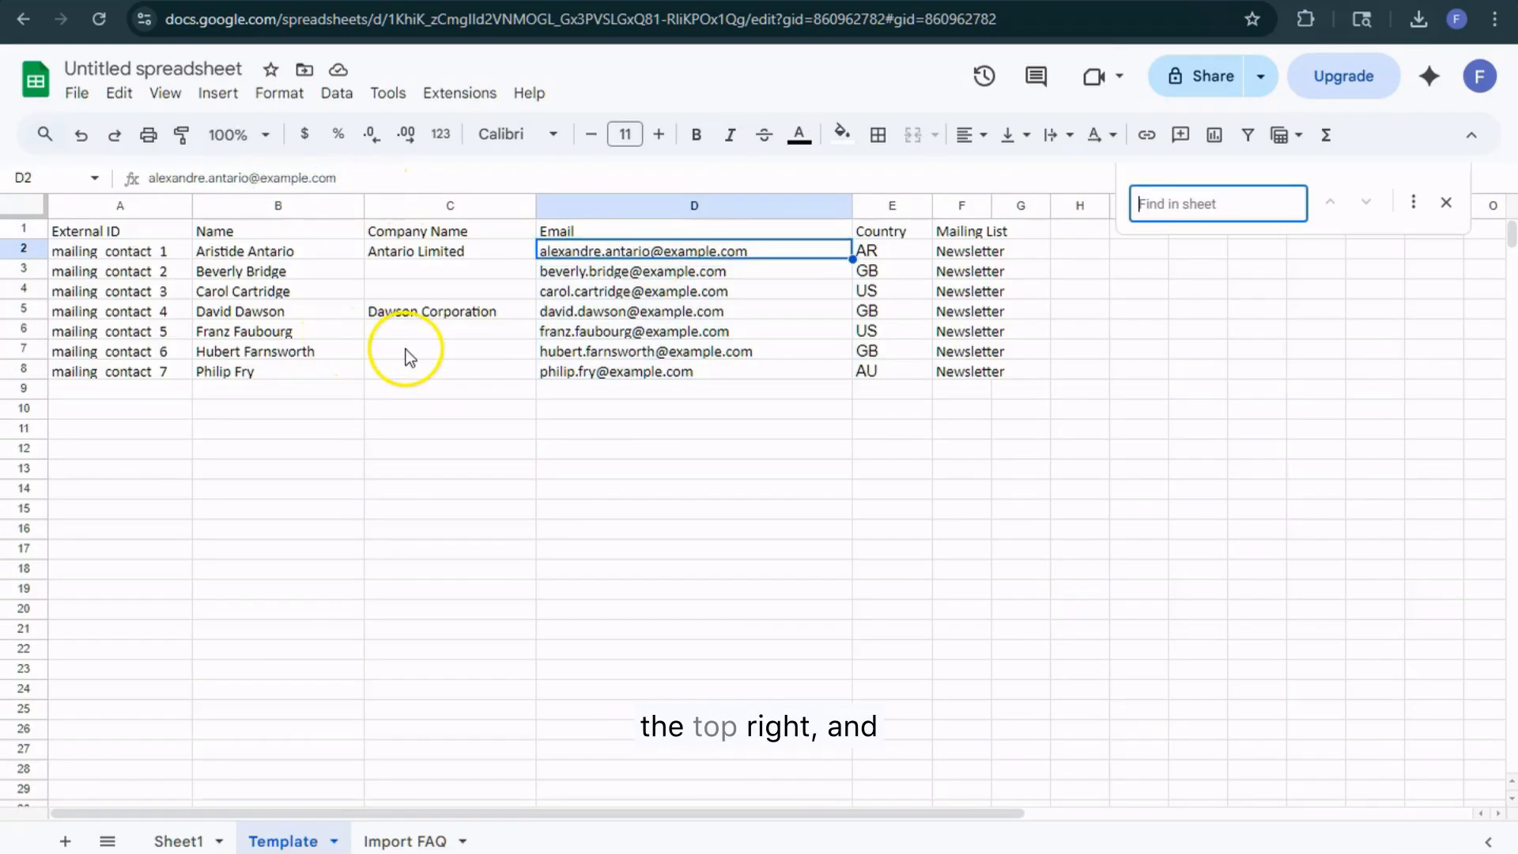
pyautogui.hotkey('ctrl', 'v')
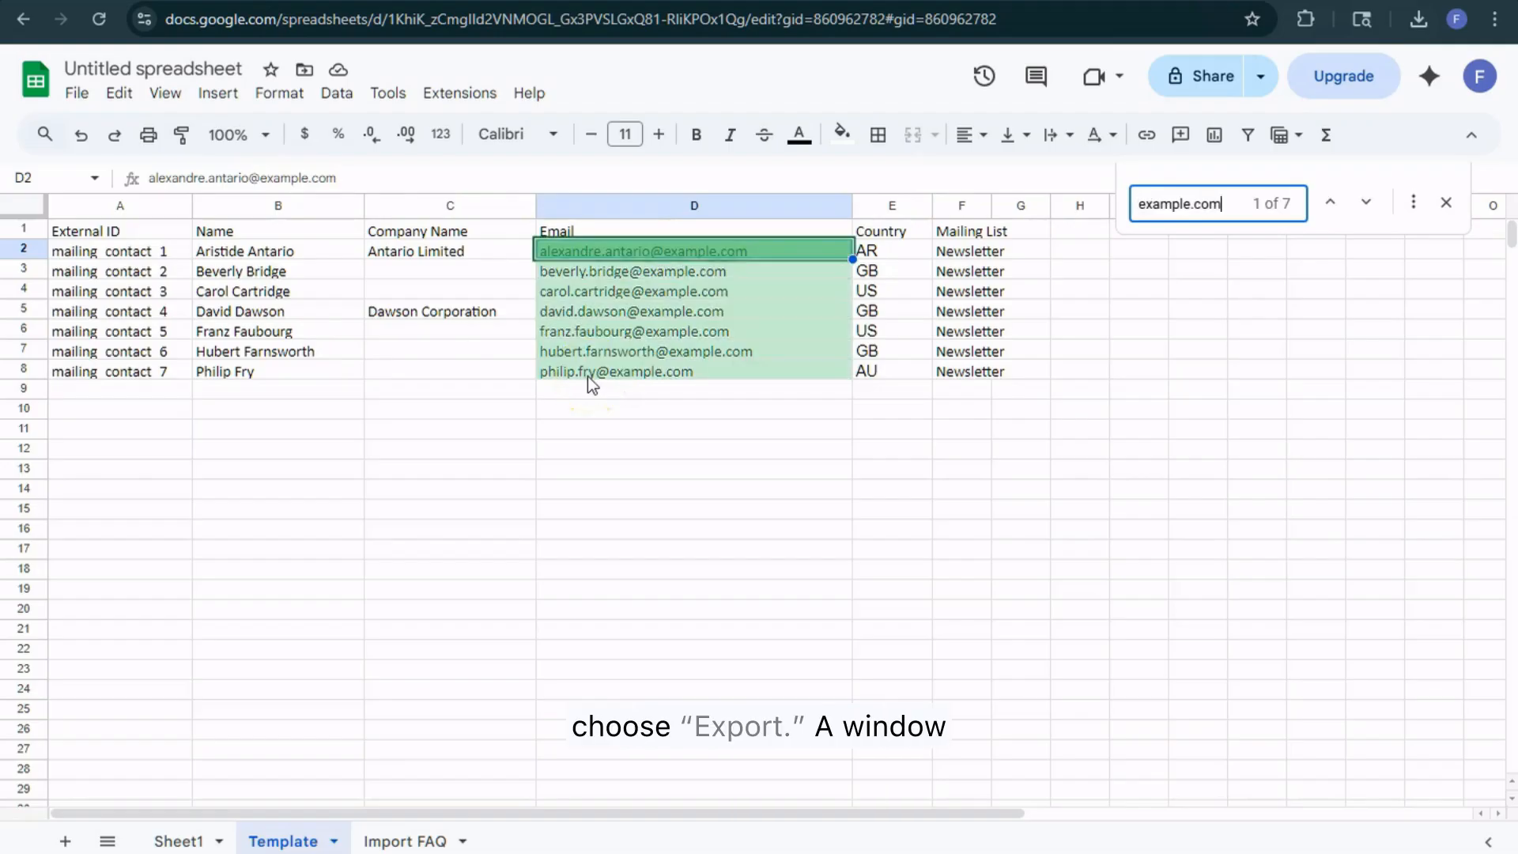
# Replace all occurrences of example.com with katylinks.com, limiting the find and replace to this sheet
pyautogui.click(1415, 207)
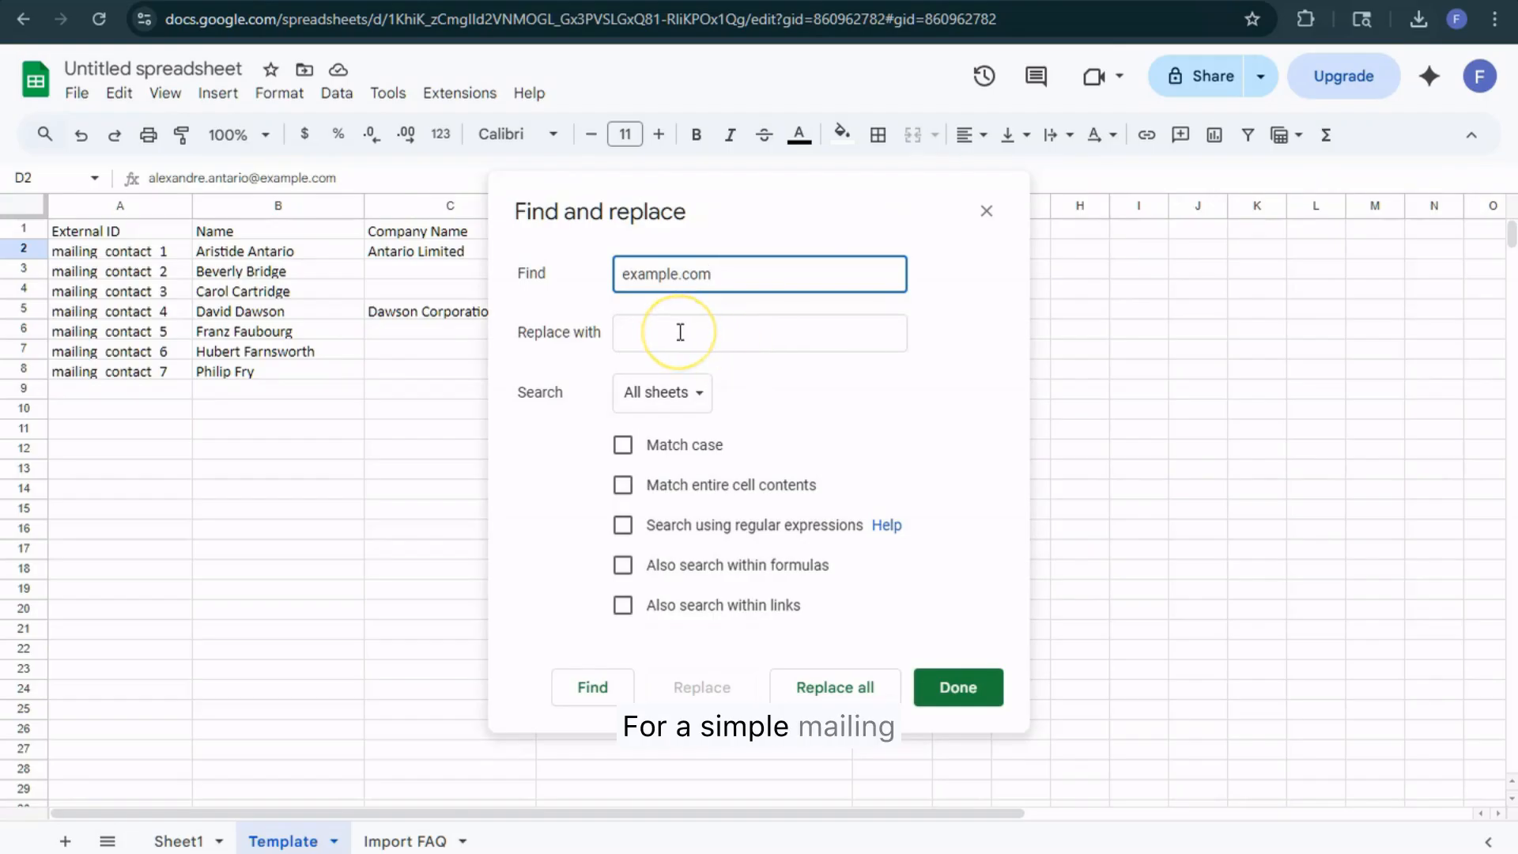
pyautogui.click(680, 332)
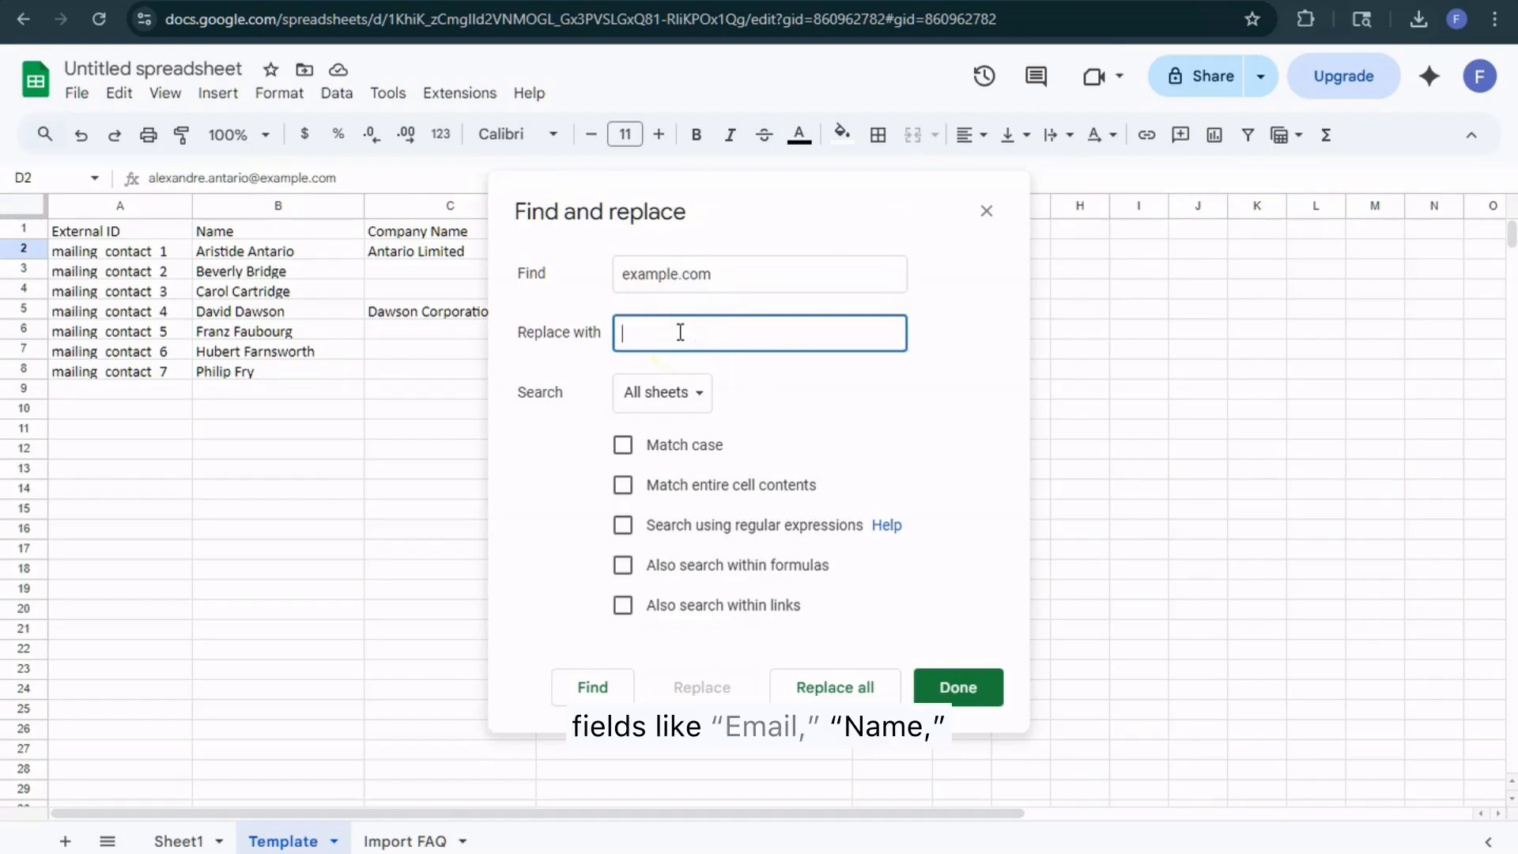
pyautogui.write('katylinks.com')
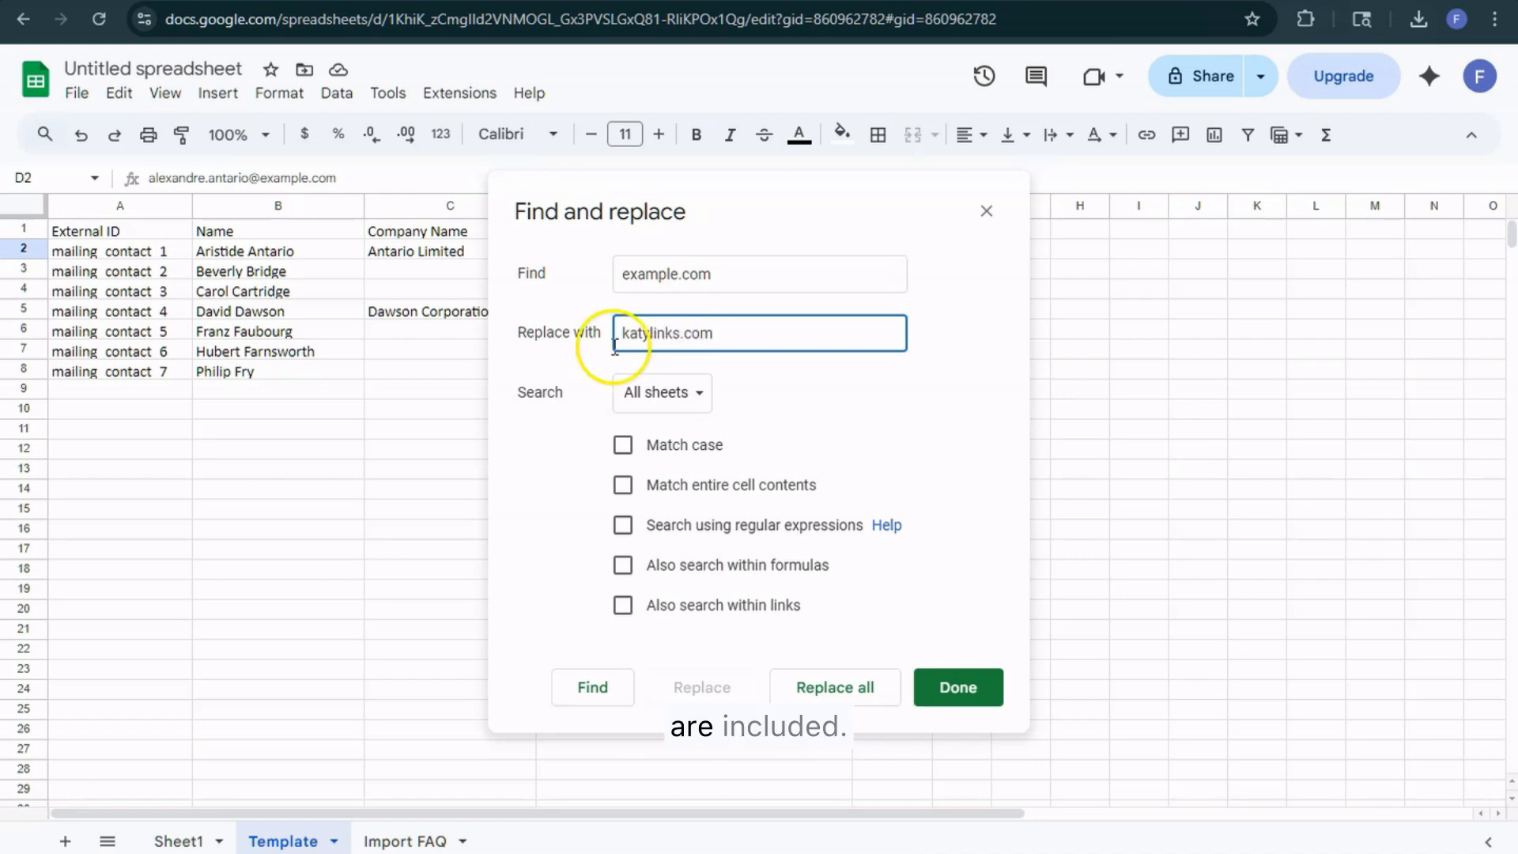
pyautogui.click(700, 403)
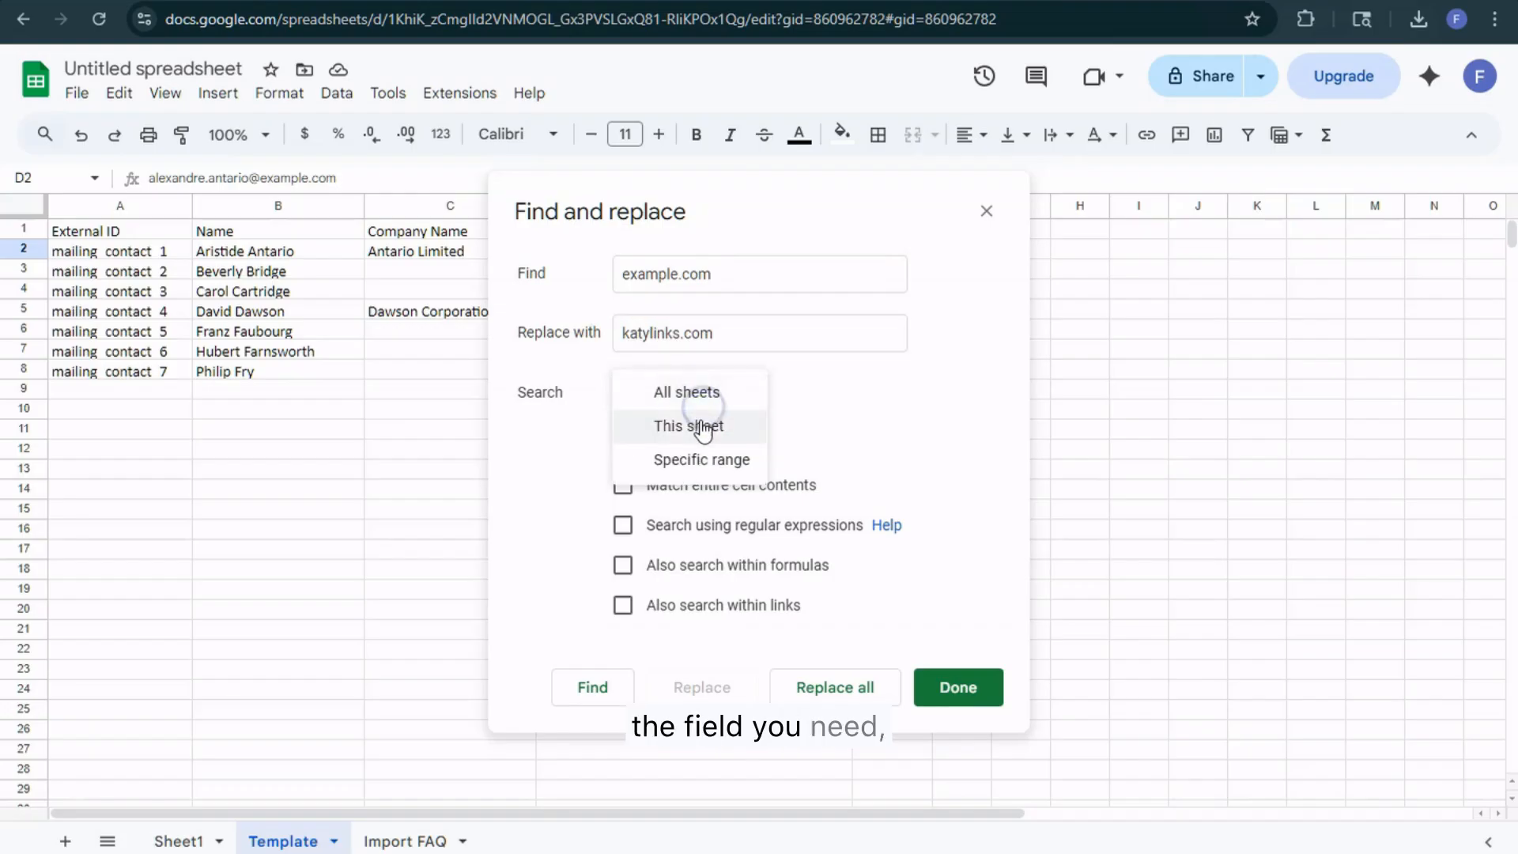
pyautogui.click(702, 425)
pyautogui.click(858, 690)
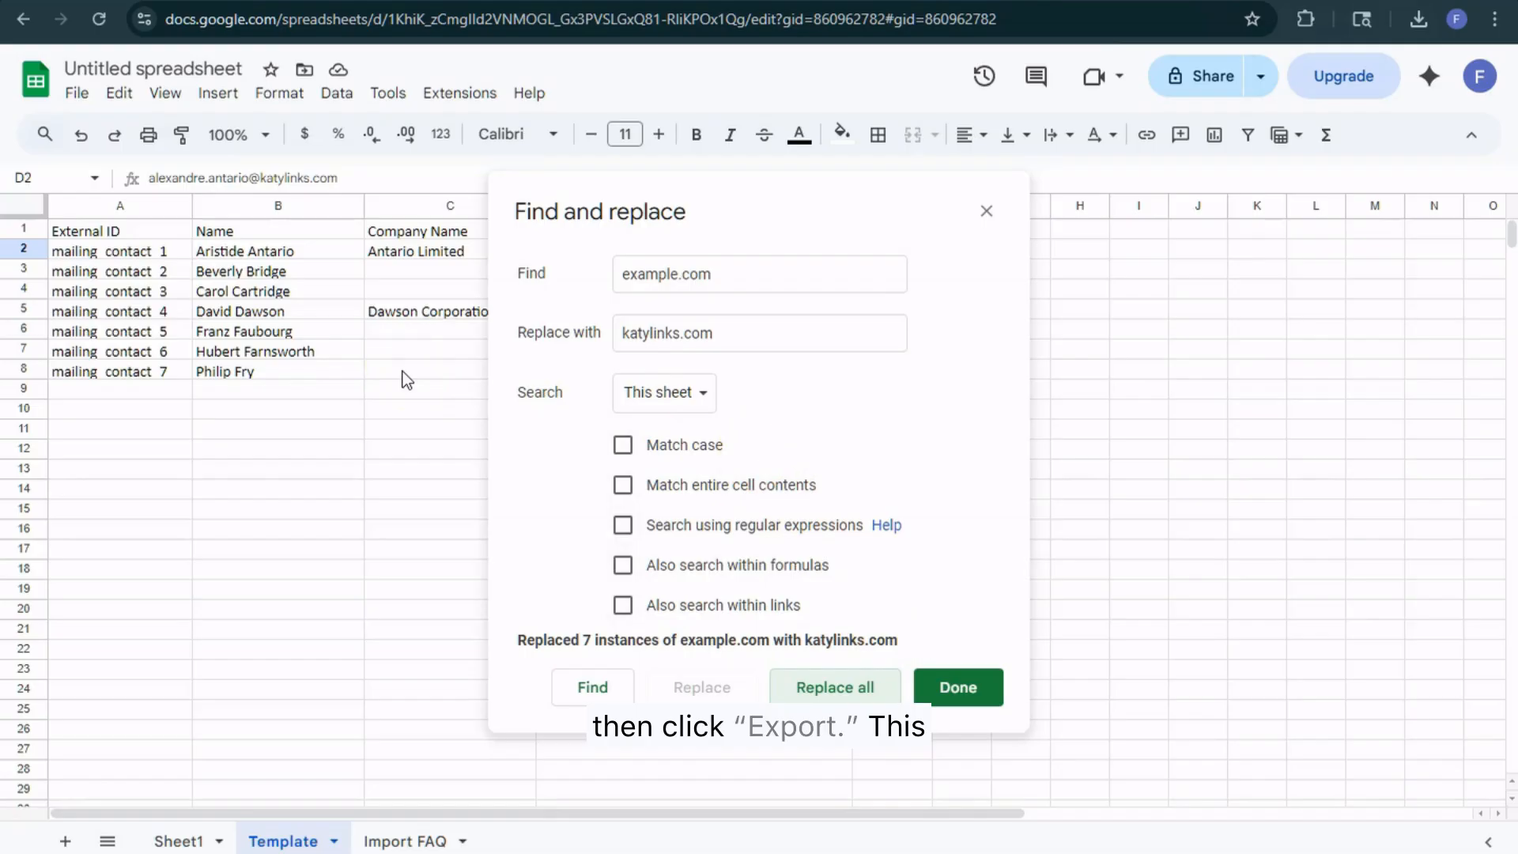
pyautogui.click(972, 689)
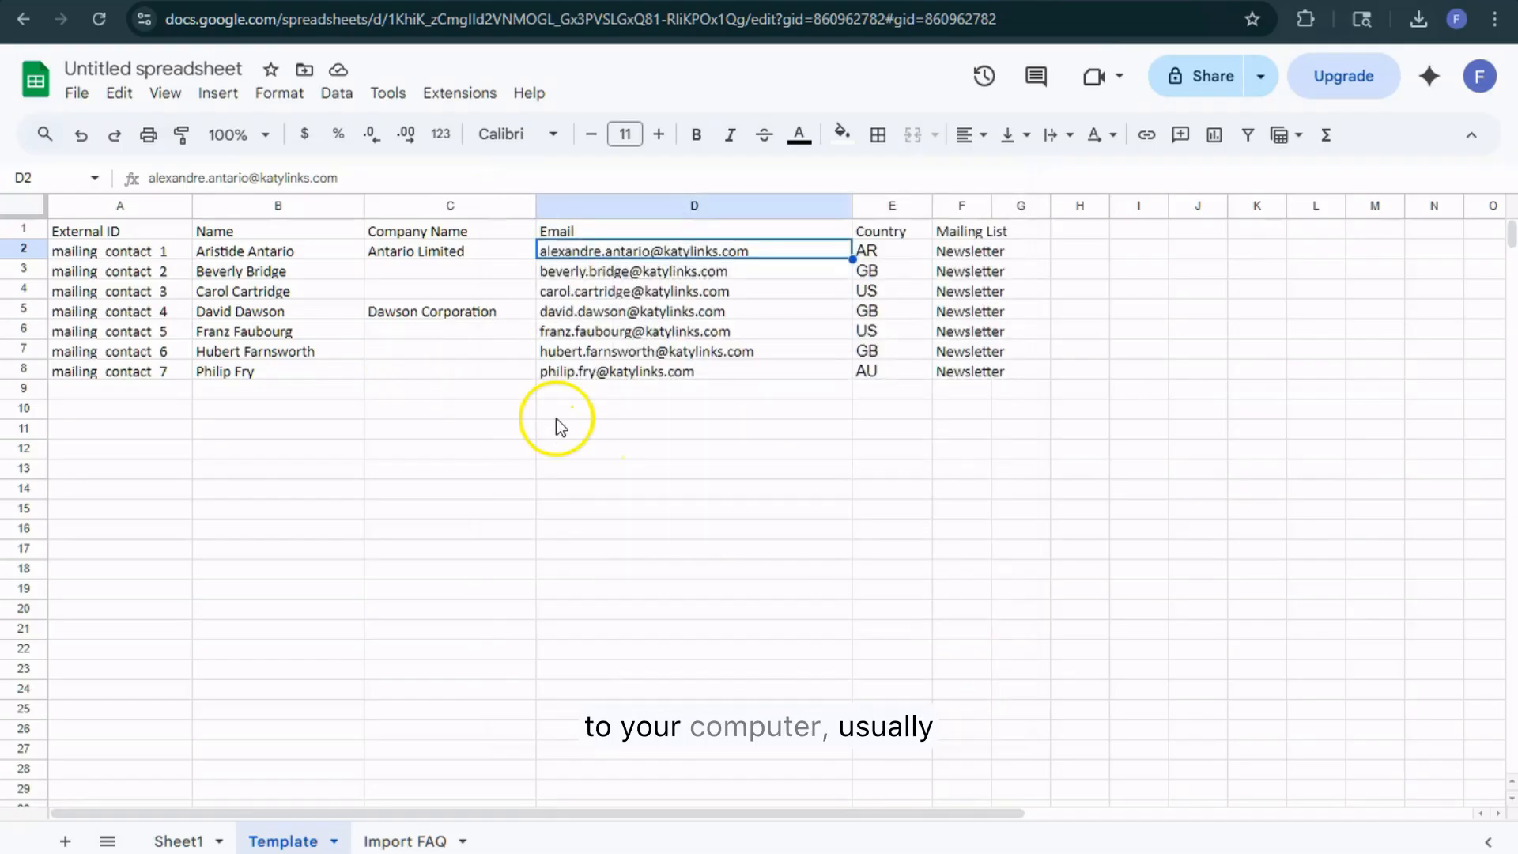
# Extend the External ID series in column A down to mailing_contact_10 in A11
pyautogui.click(619, 410)
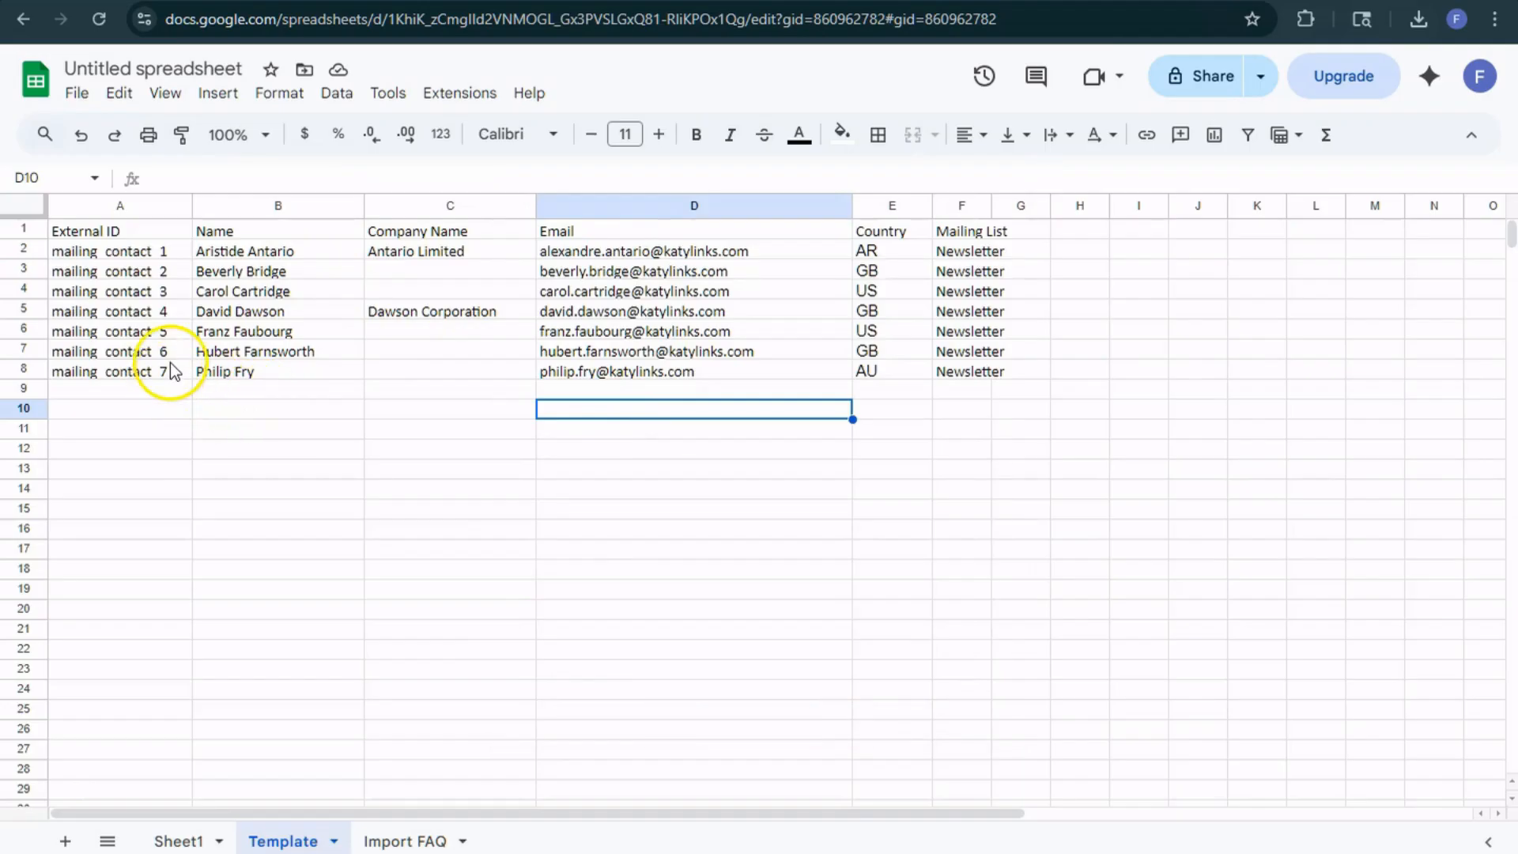
pyautogui.moveTo(170, 351); pyautogui.dragTo(189, 435)
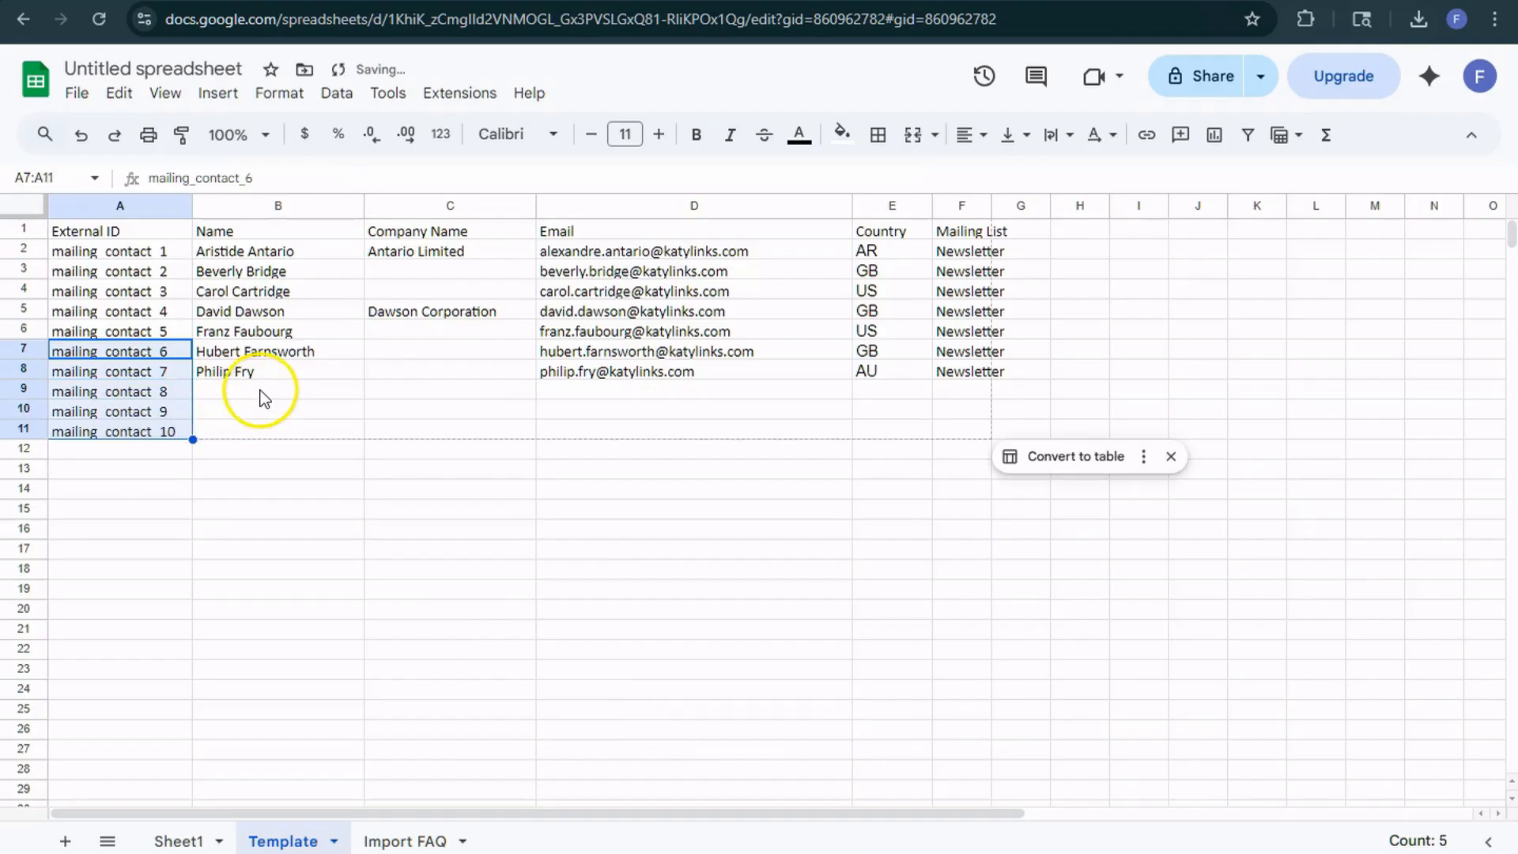
pyautogui.click(264, 392)
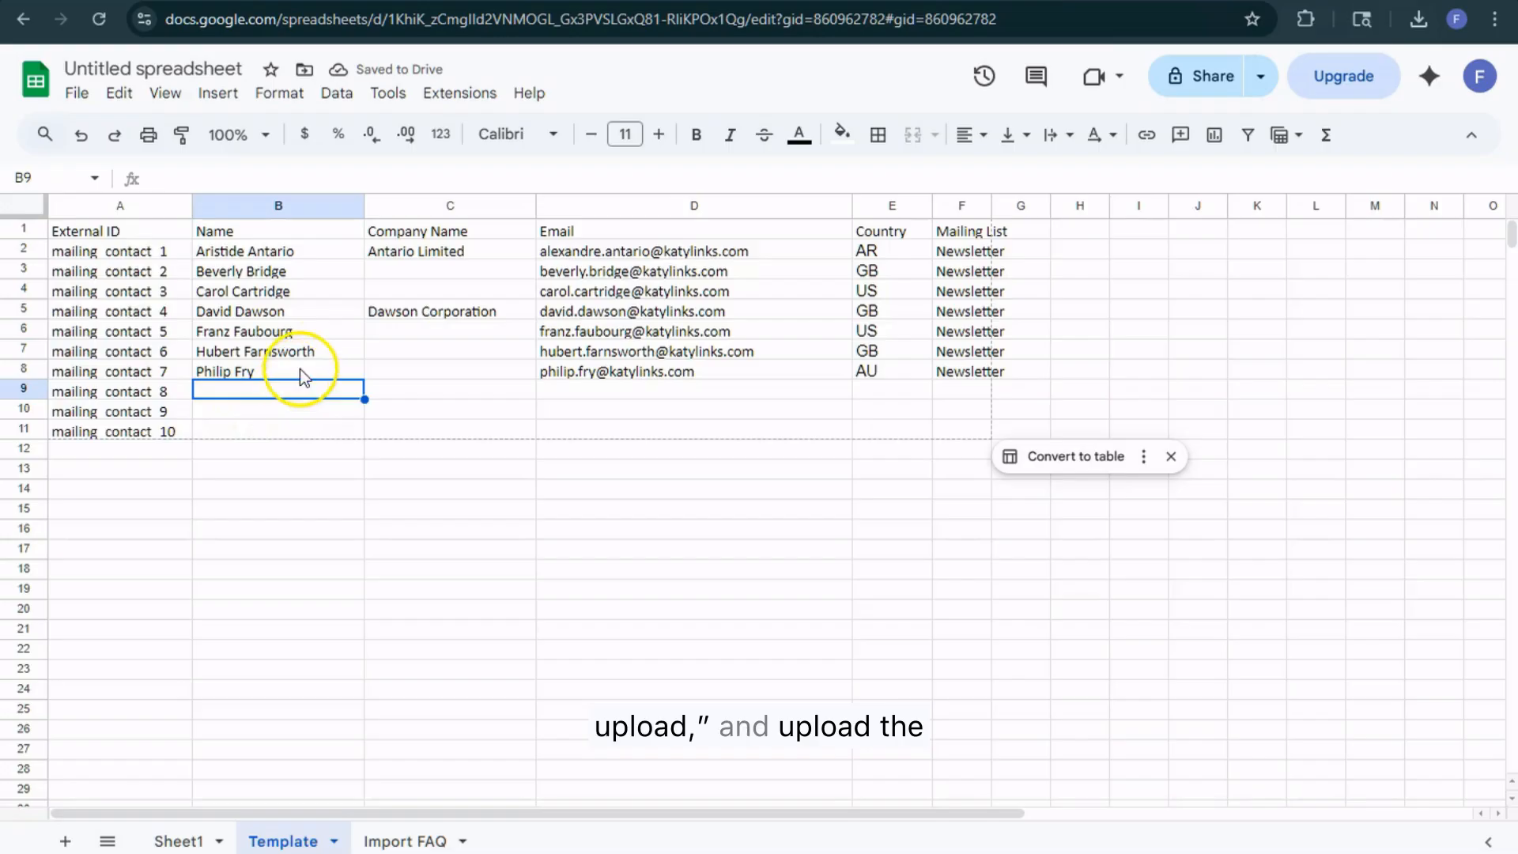
# Append the number 1 to the contact name in B8 and fill the numbered names down to B11
pyautogui.click(306, 371)
pyautogui.click(247, 180)
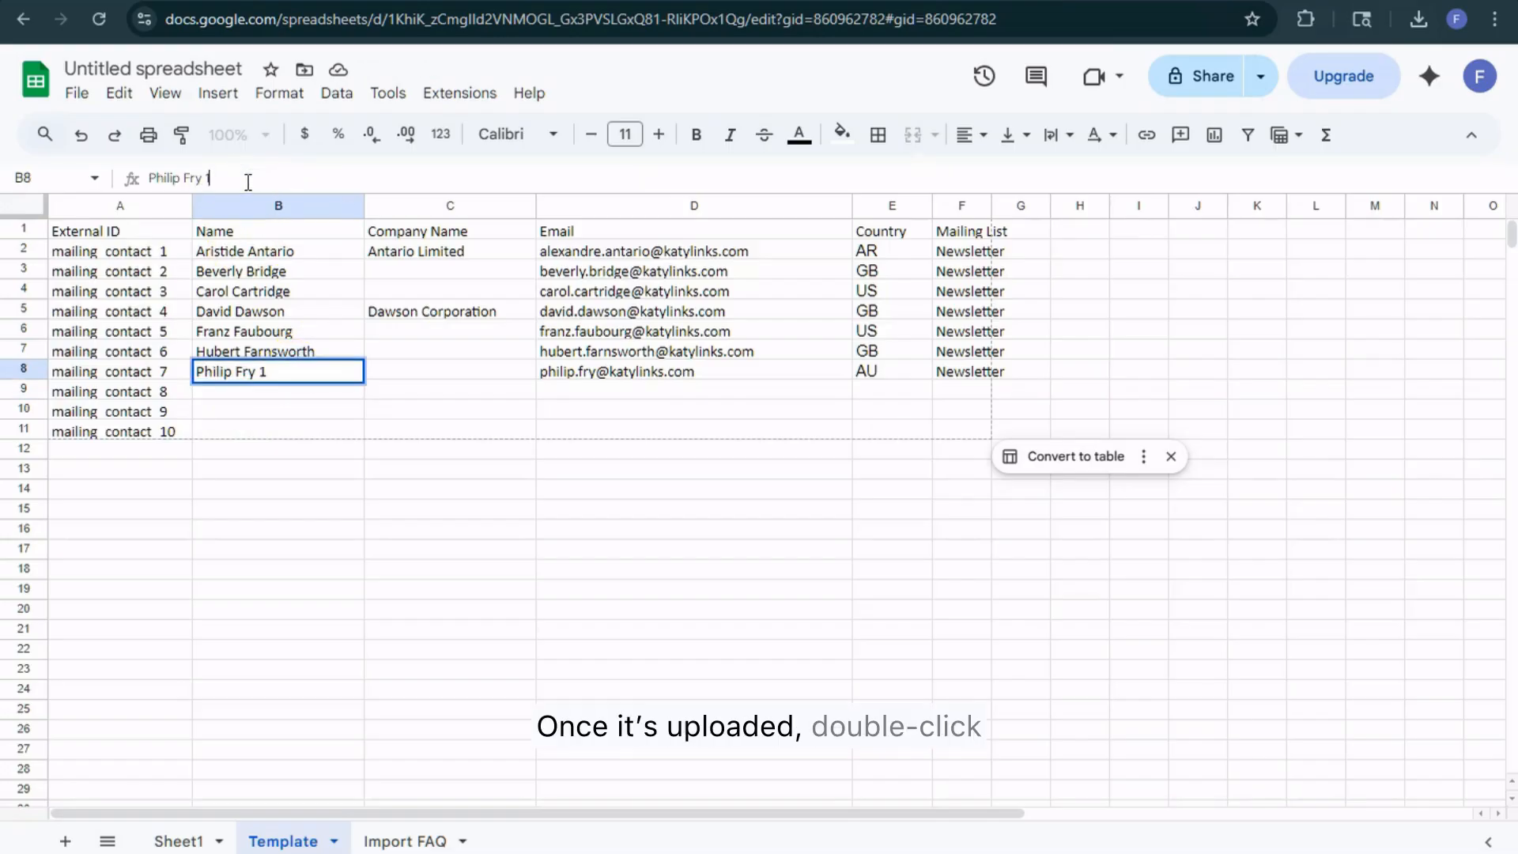
pyautogui.press('Return')
pyautogui.click(333, 364)
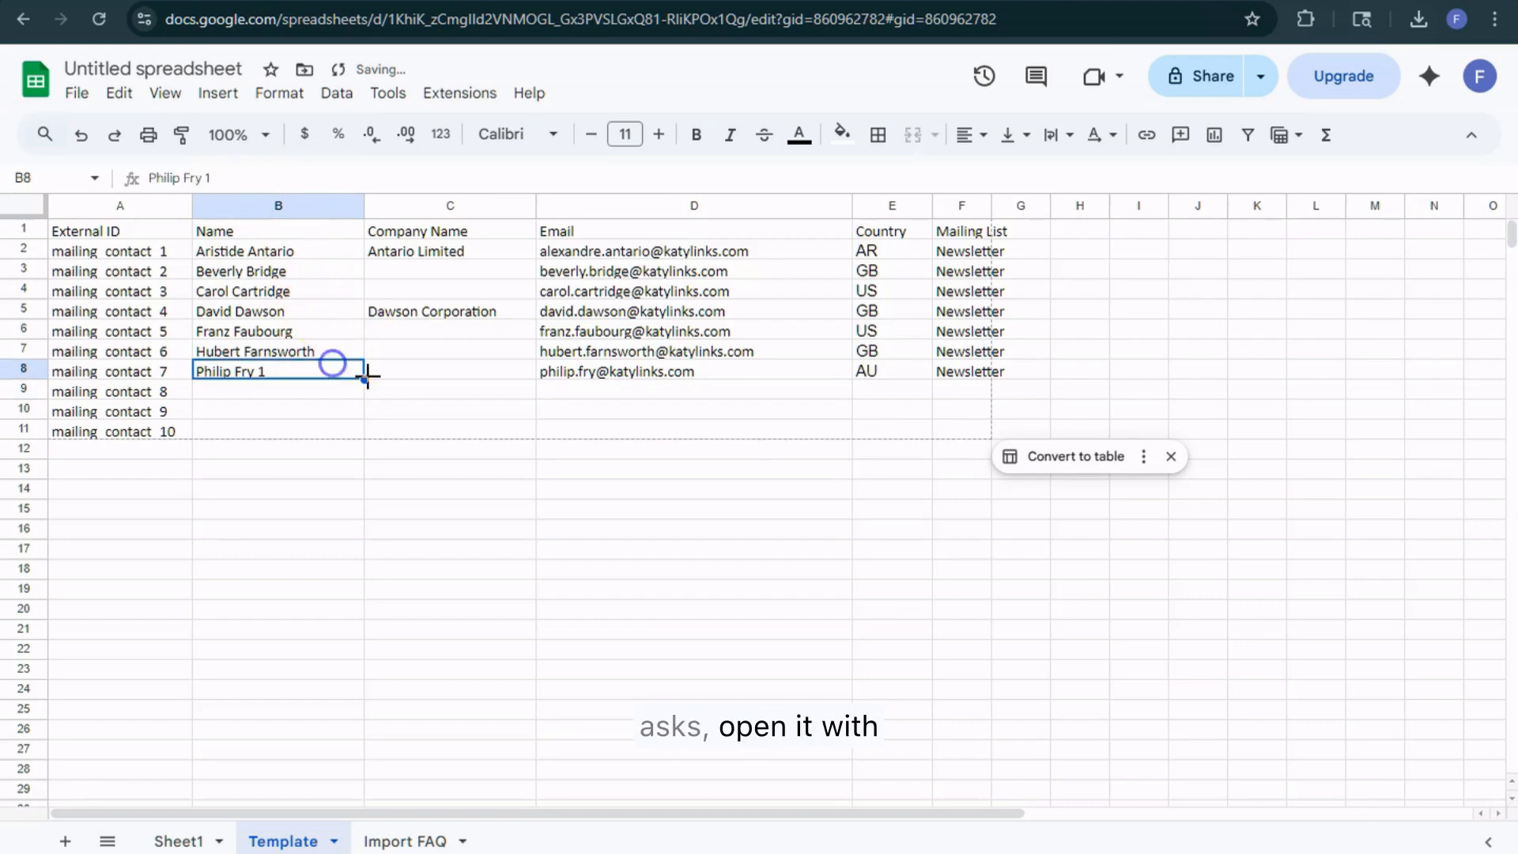
pyautogui.moveTo(364, 377); pyautogui.dragTo(364, 434)
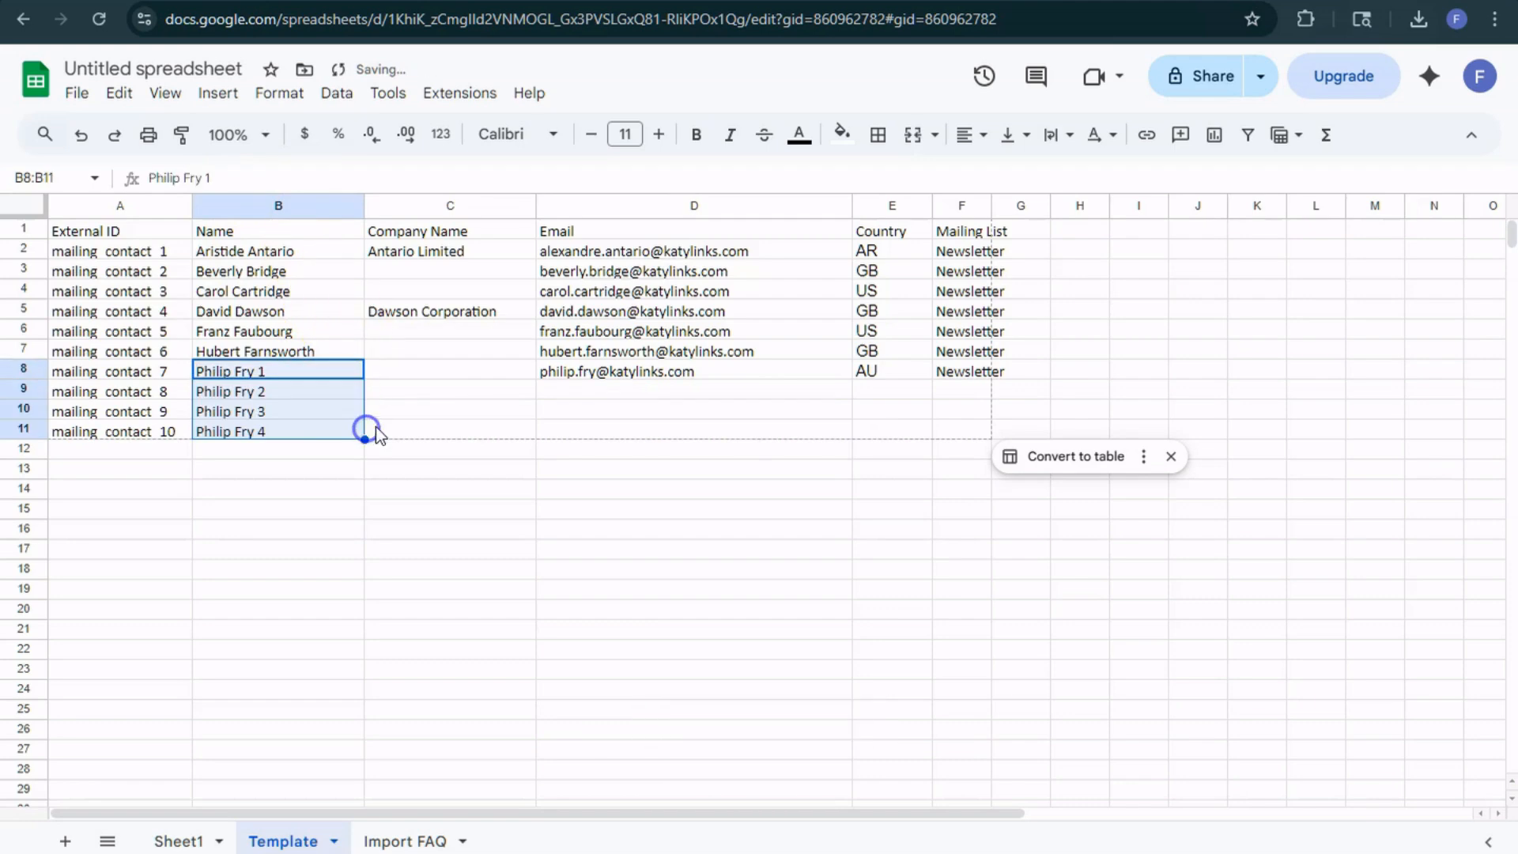
# Fill the email address in D8 down to D11 and insert 2, 3 and 4 before the @ sign in D9, D10 and D11
pyautogui.click(595, 375)
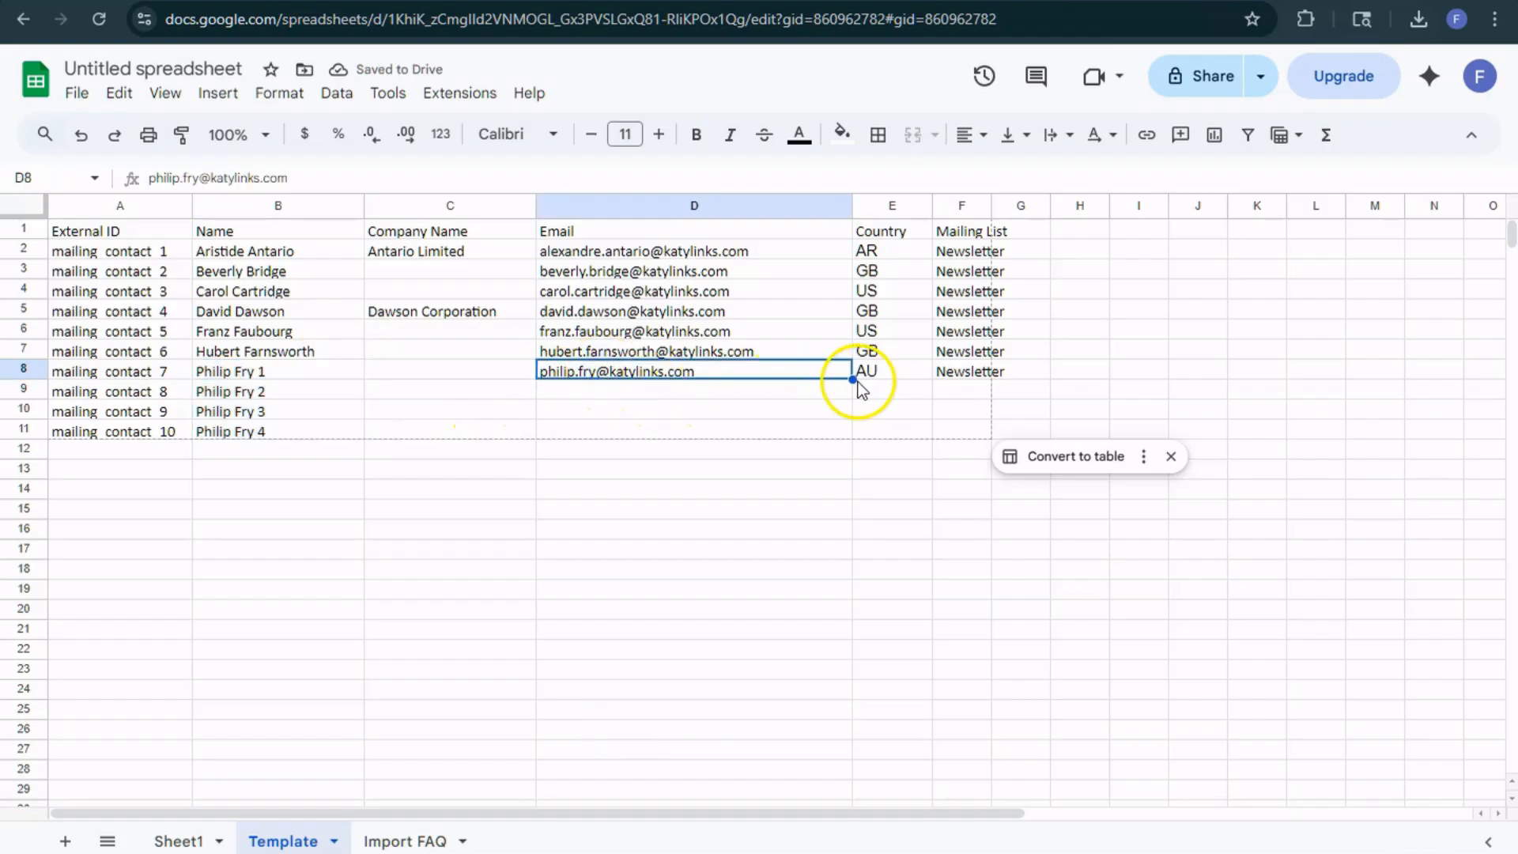
pyautogui.moveTo(852, 379); pyautogui.dragTo(849, 427)
pyautogui.click(599, 388)
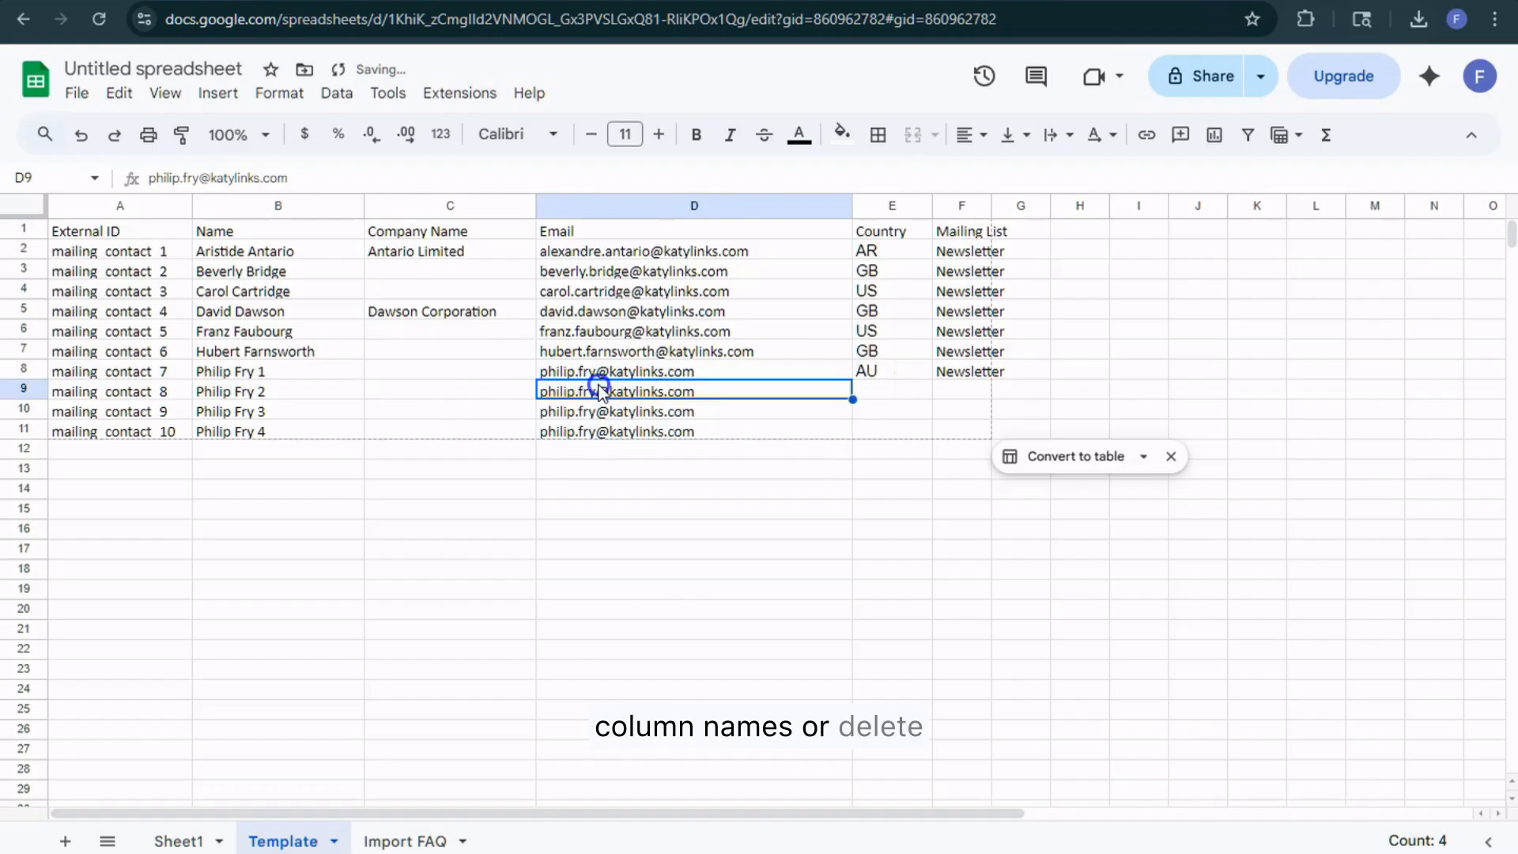
pyautogui.click(197, 177)
pyautogui.write('2')
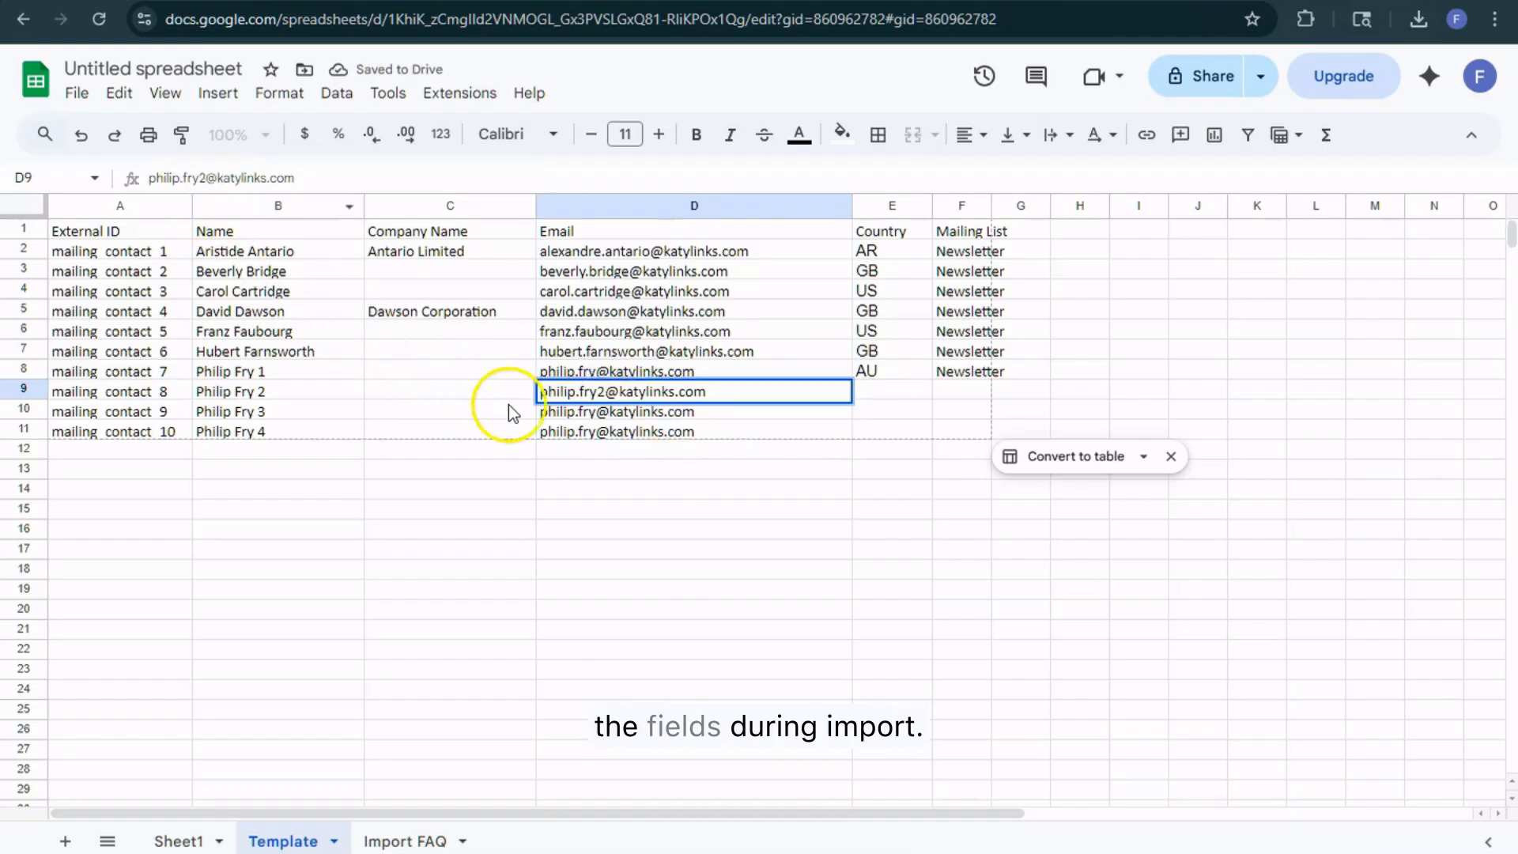
pyautogui.click(562, 411)
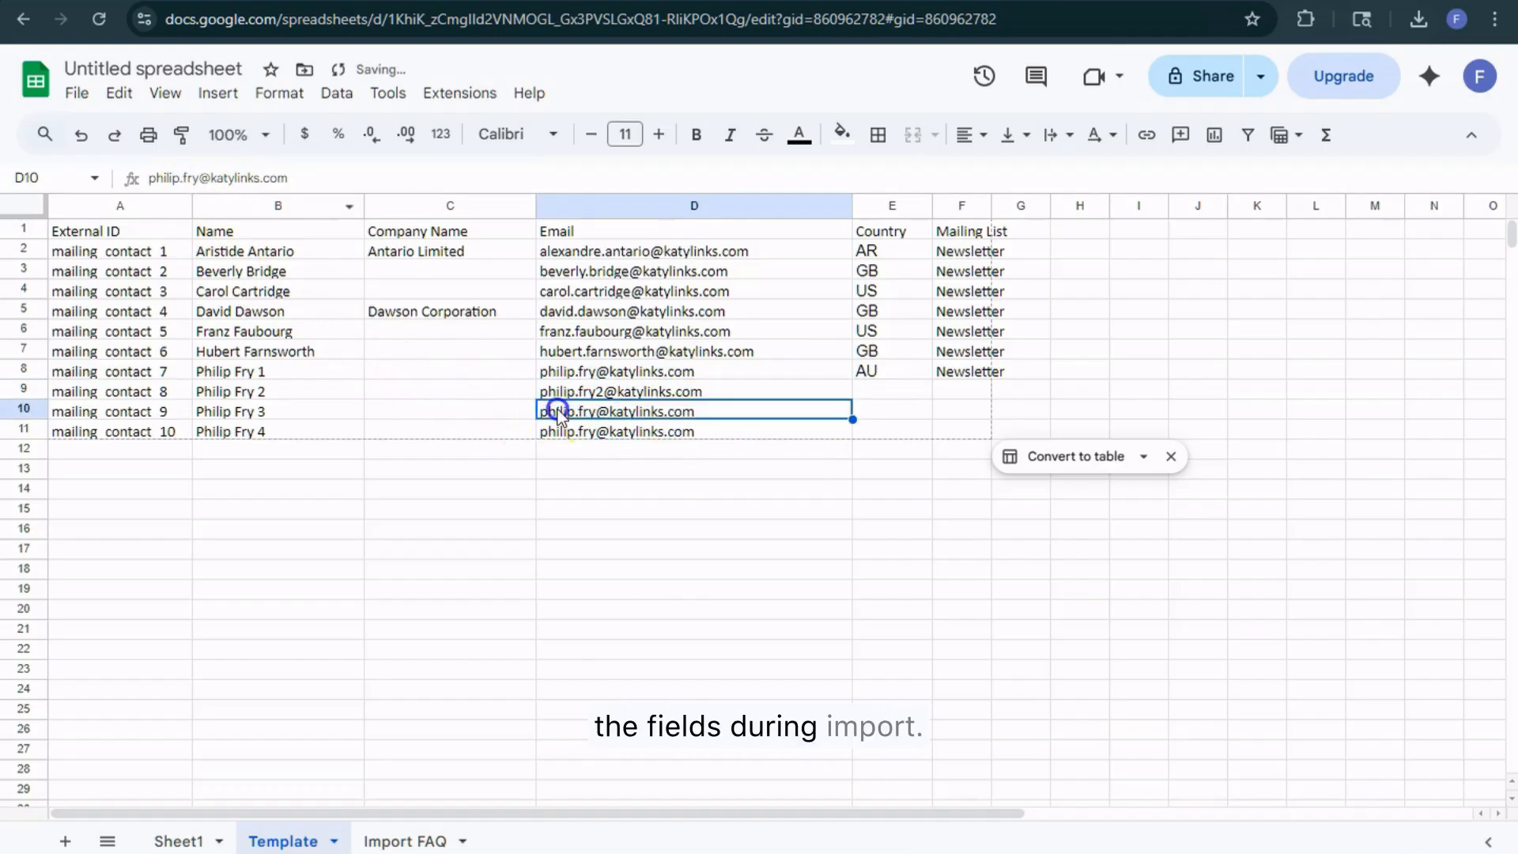
pyautogui.click(202, 177)
pyautogui.write('2')
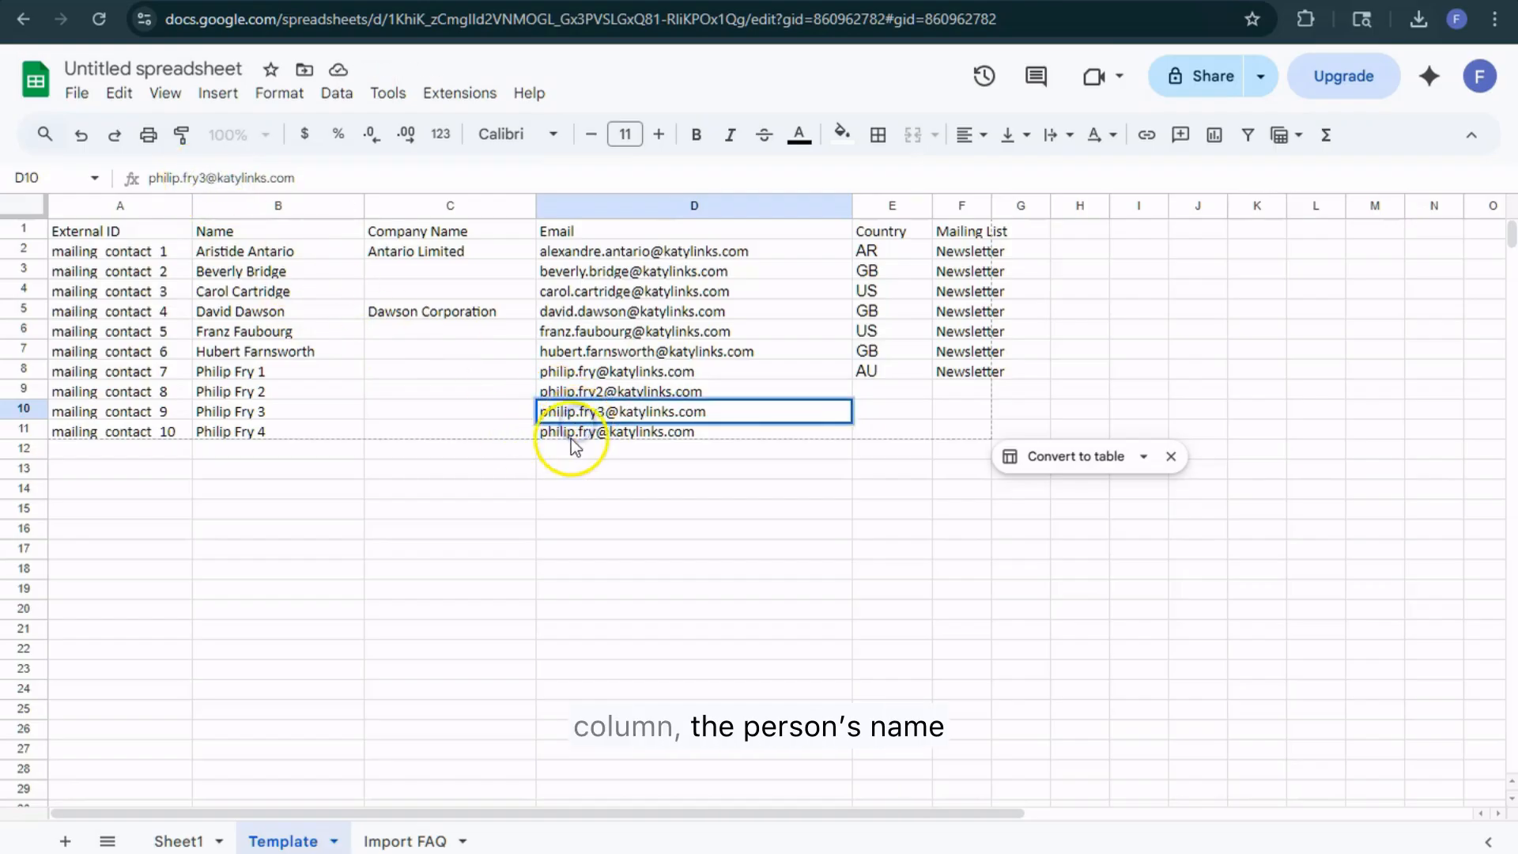
pyautogui.click(624, 433)
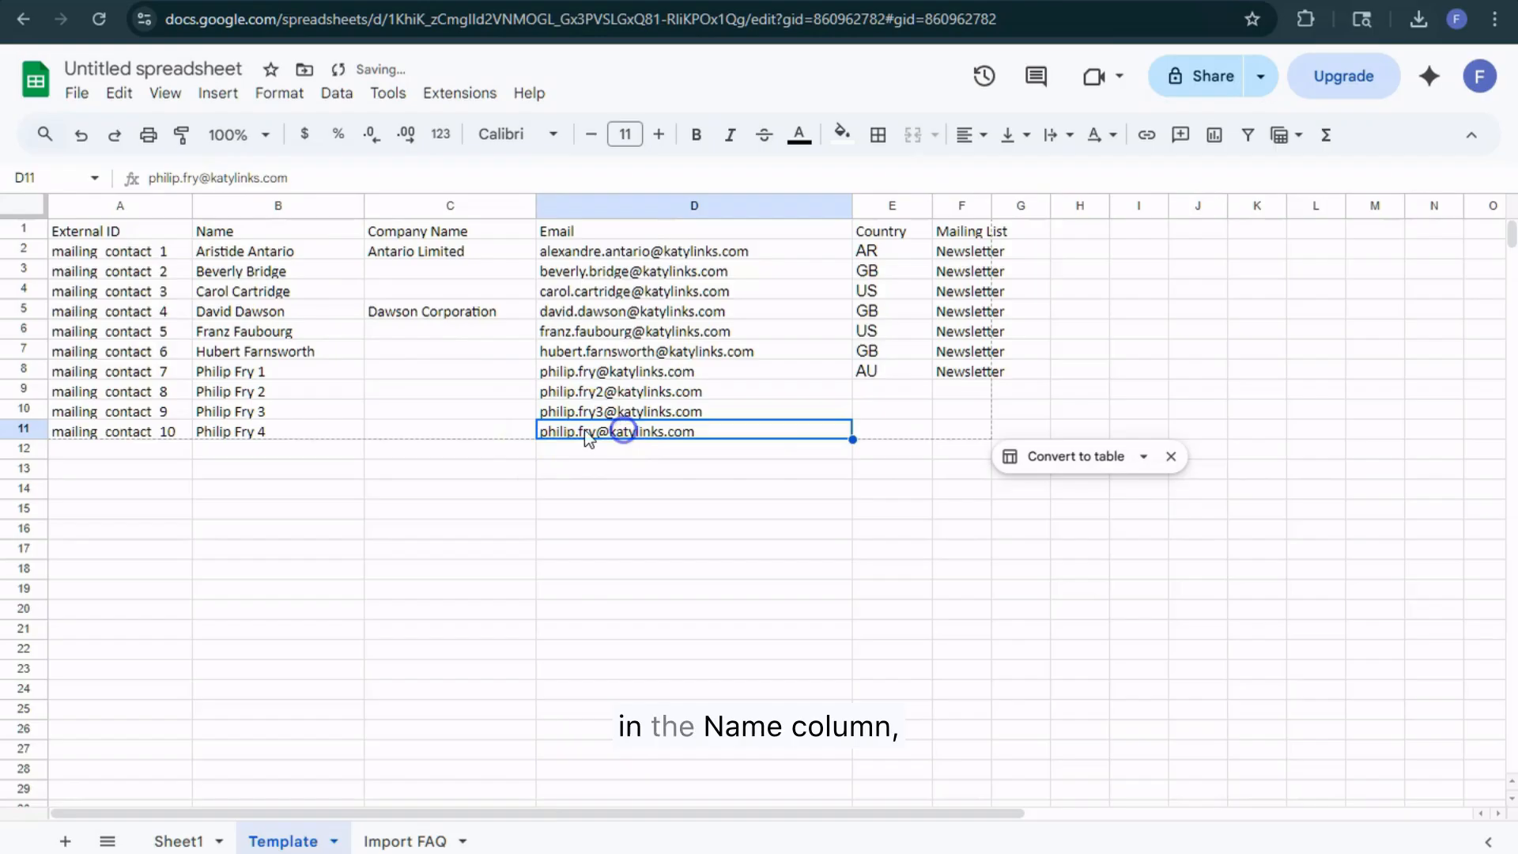
pyautogui.click(198, 178)
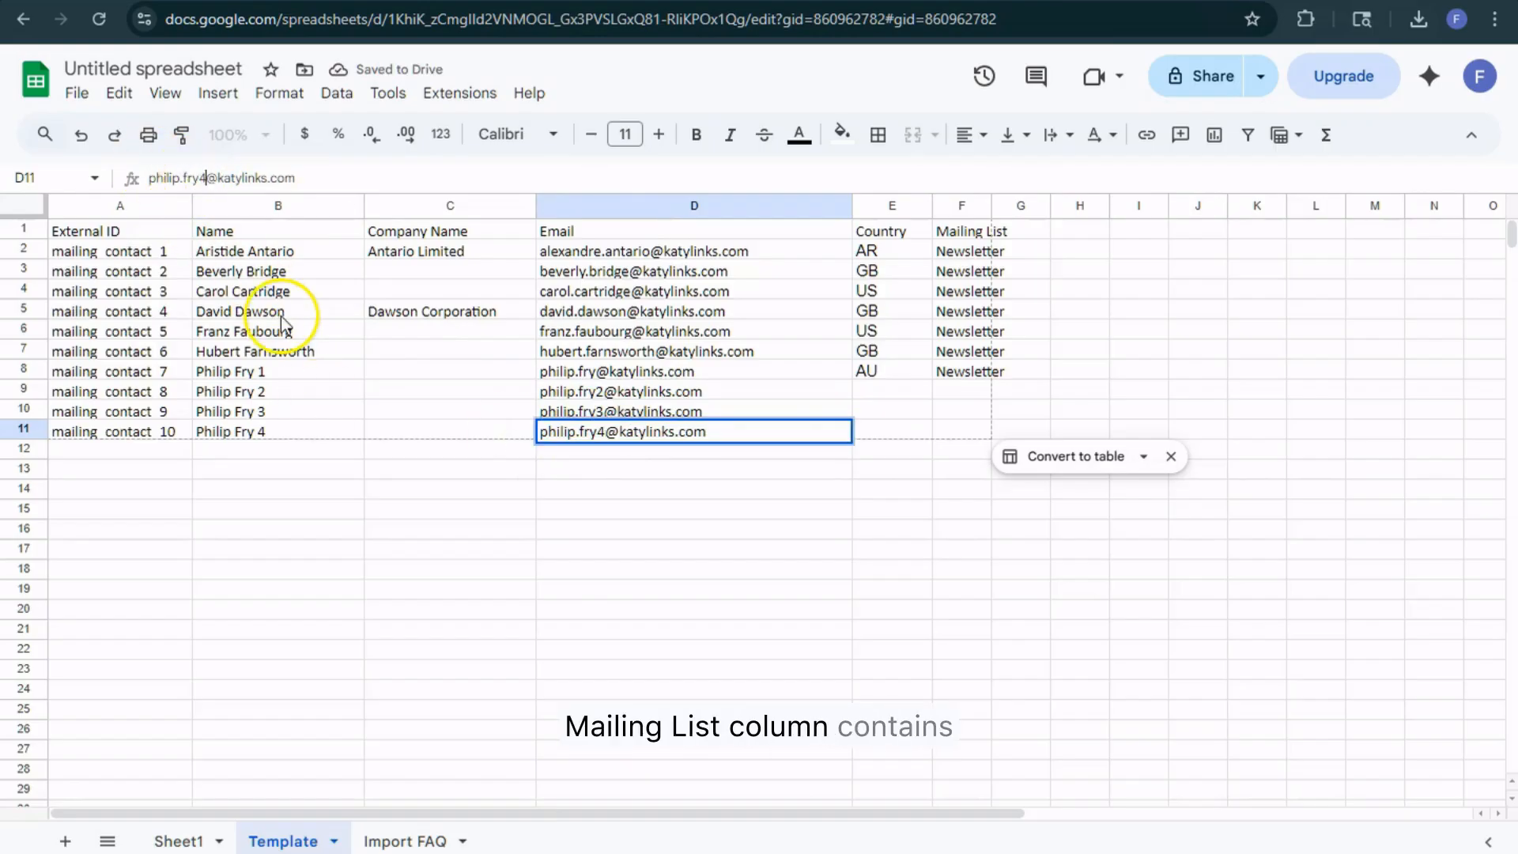
# Copy the country code US from E4 into the Country cells E9 to E11
pyautogui.click(873, 398)
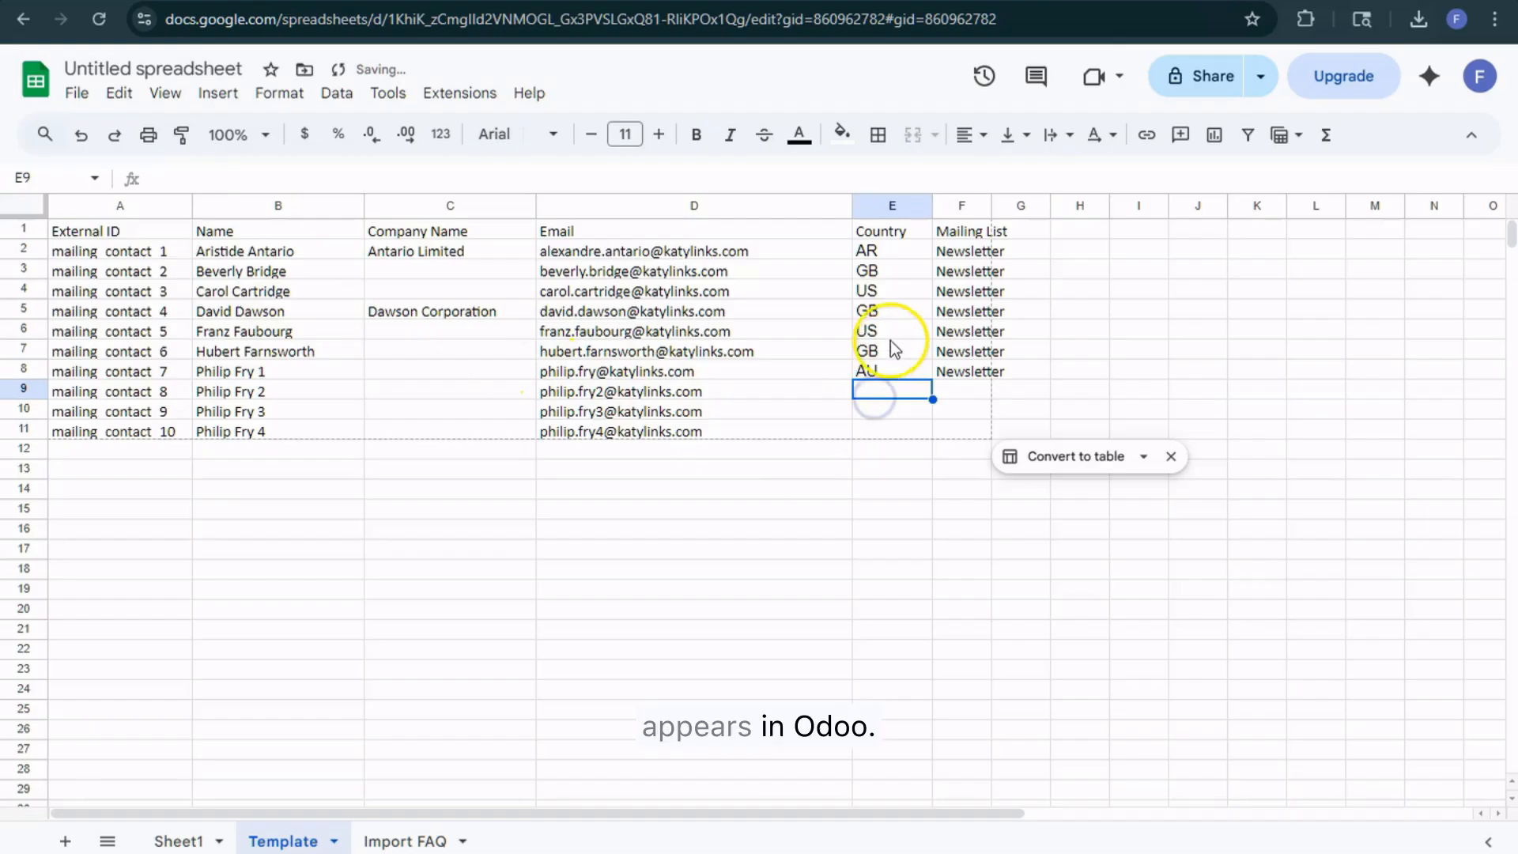
pyautogui.click(880, 291)
pyautogui.hotkey('ctrl', 'c')
pyautogui.moveTo(873, 392); pyautogui.dragTo(889, 431)
pyautogui.hotkey('ctrl', 'v')
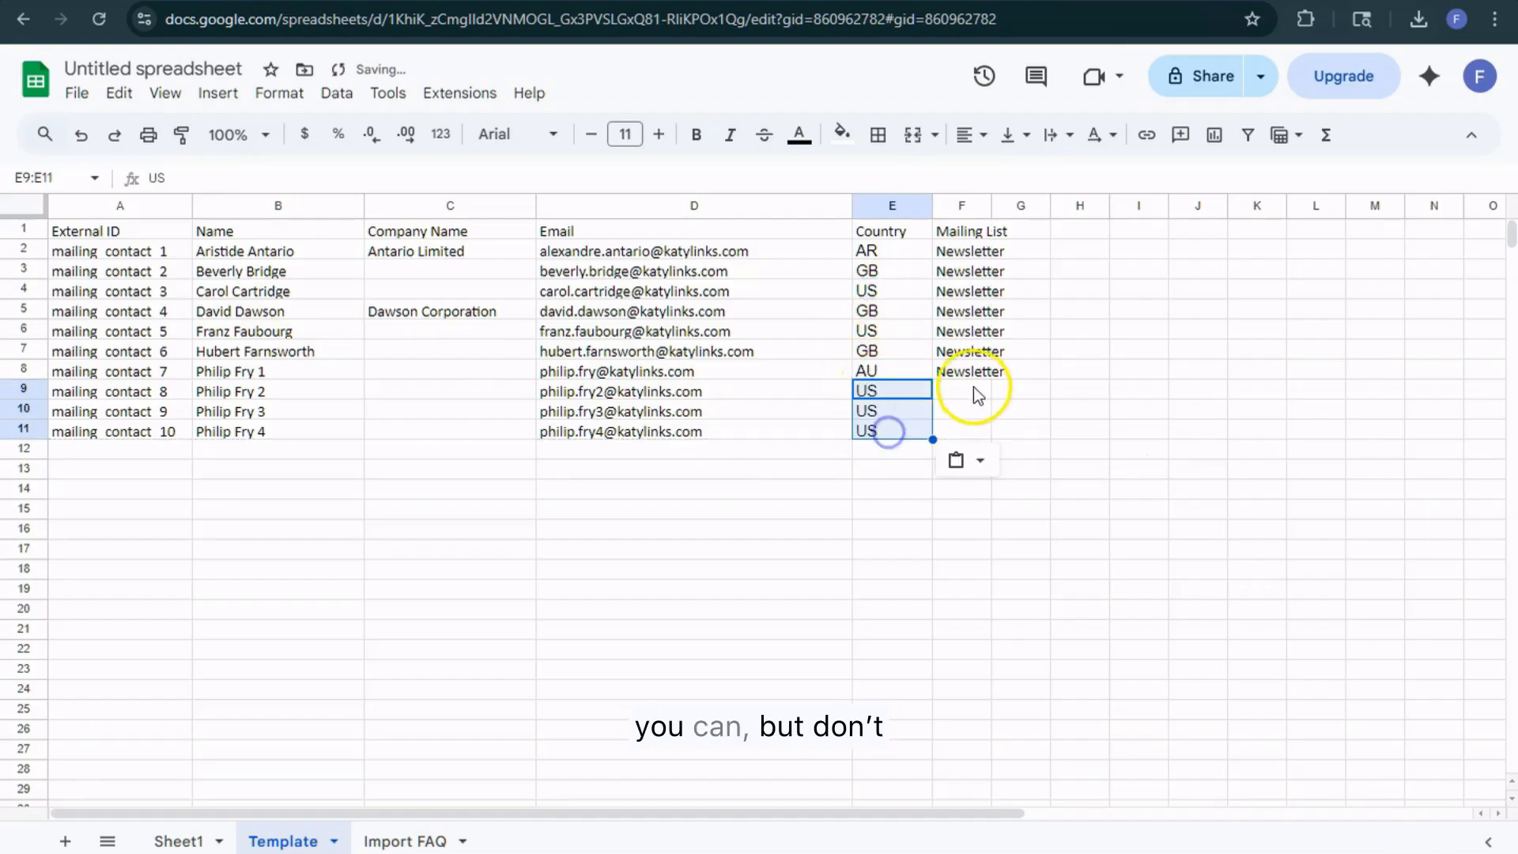
# Fill the Mailing List value Newsletter from F8 down to F11
pyautogui.click(966, 373)
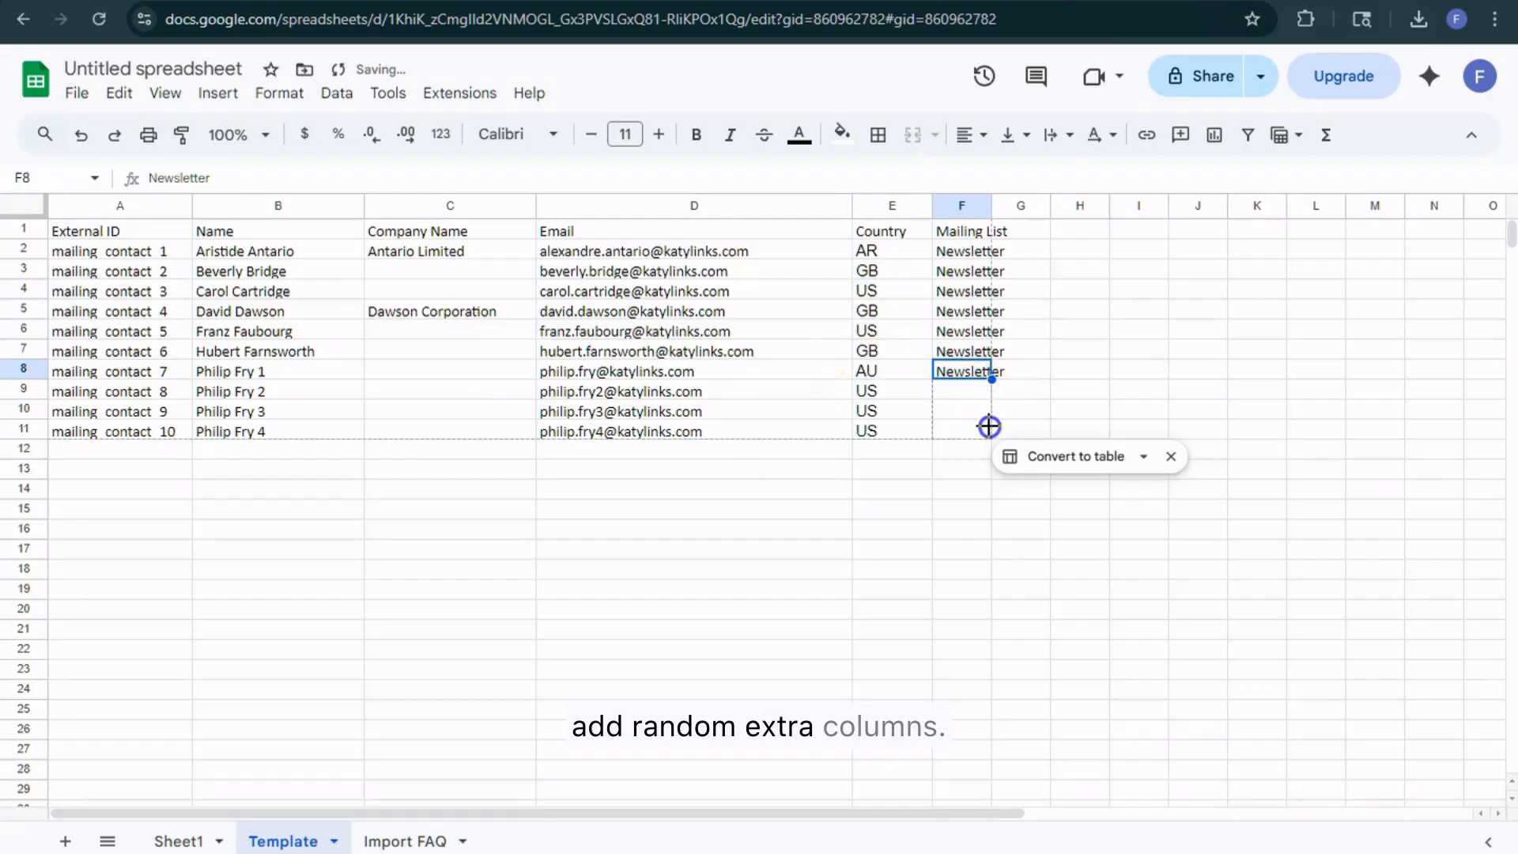
pyautogui.moveTo(990, 409); pyautogui.dragTo(988, 429)
pyautogui.click(882, 410)
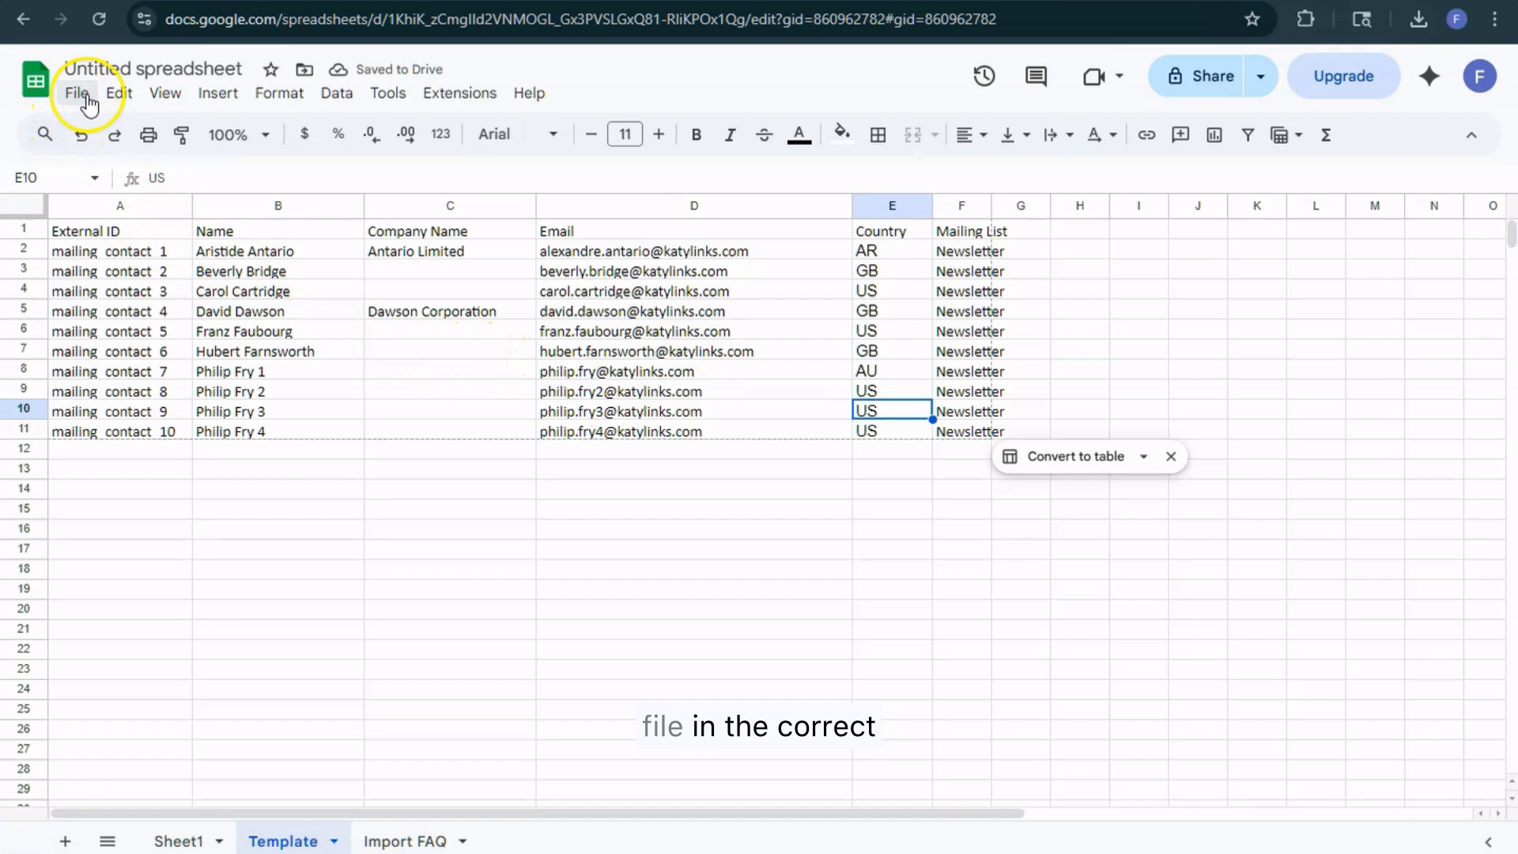
# Rename the spreadsheet Newsletter Mailing List, reusing the word Newsletter copied from F2
pyautogui.click(240, 68)
pyautogui.moveTo(131, 71); pyautogui.dragTo(49, 70)
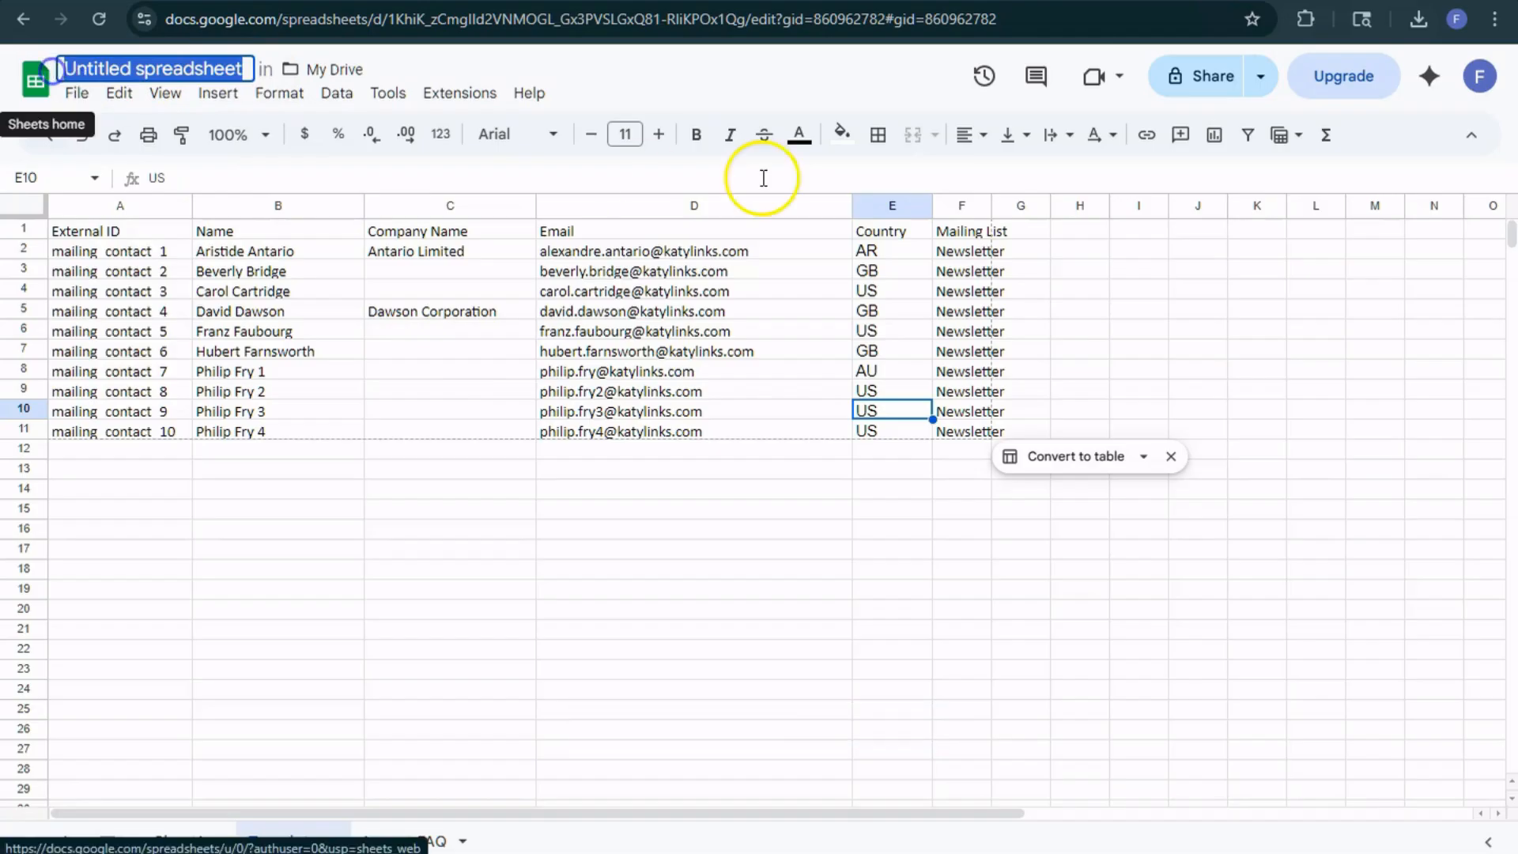
pyautogui.click(972, 251)
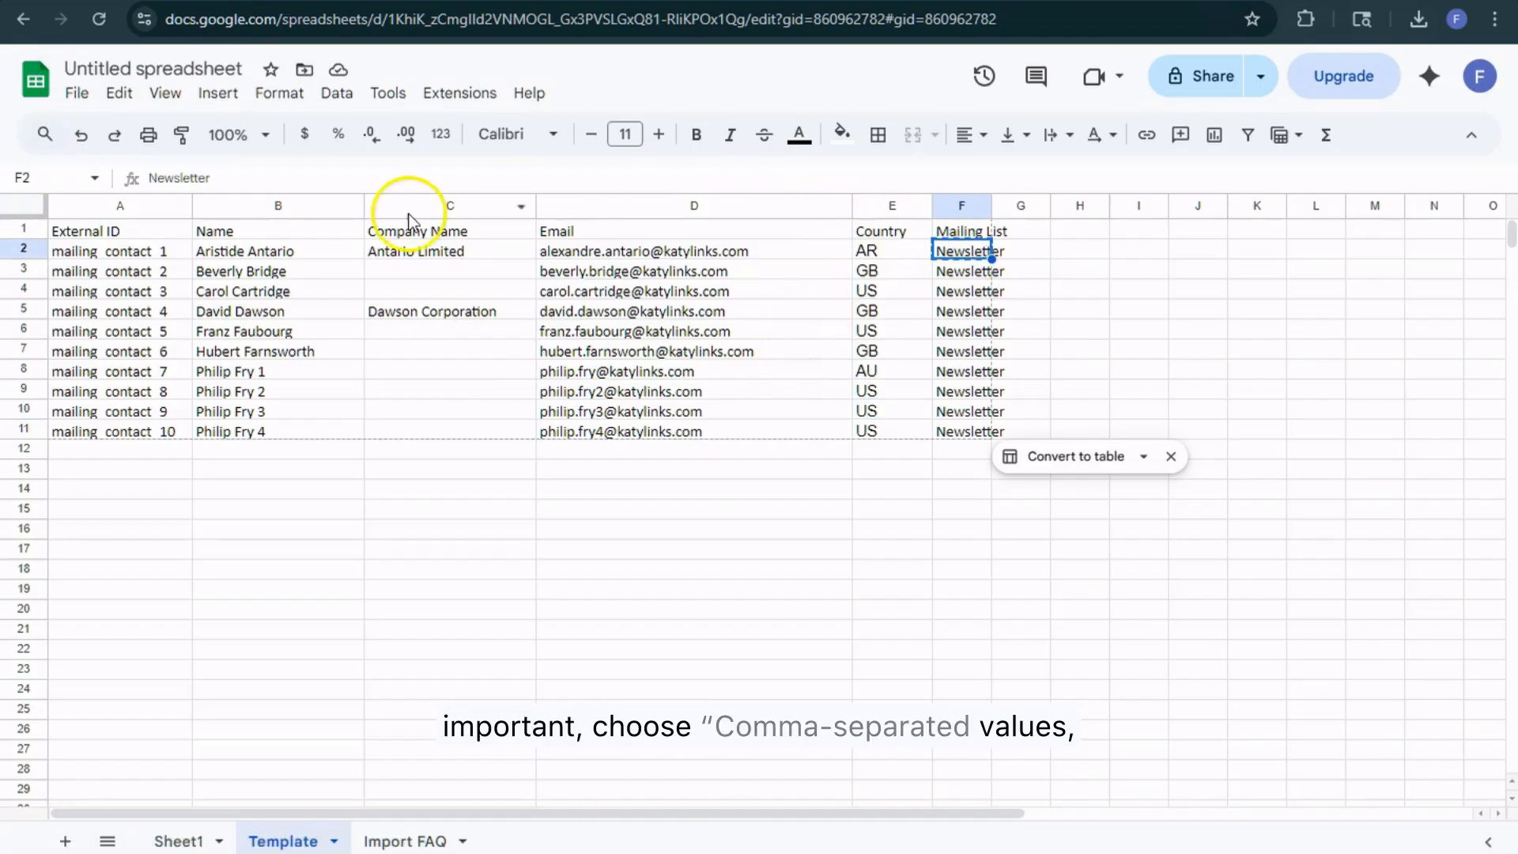
pyautogui.click(168, 69)
pyautogui.moveTo(242, 69); pyautogui.dragTo(59, 73)
pyautogui.hotkey('ctrl', 'v')
pyautogui.write('Mailing')
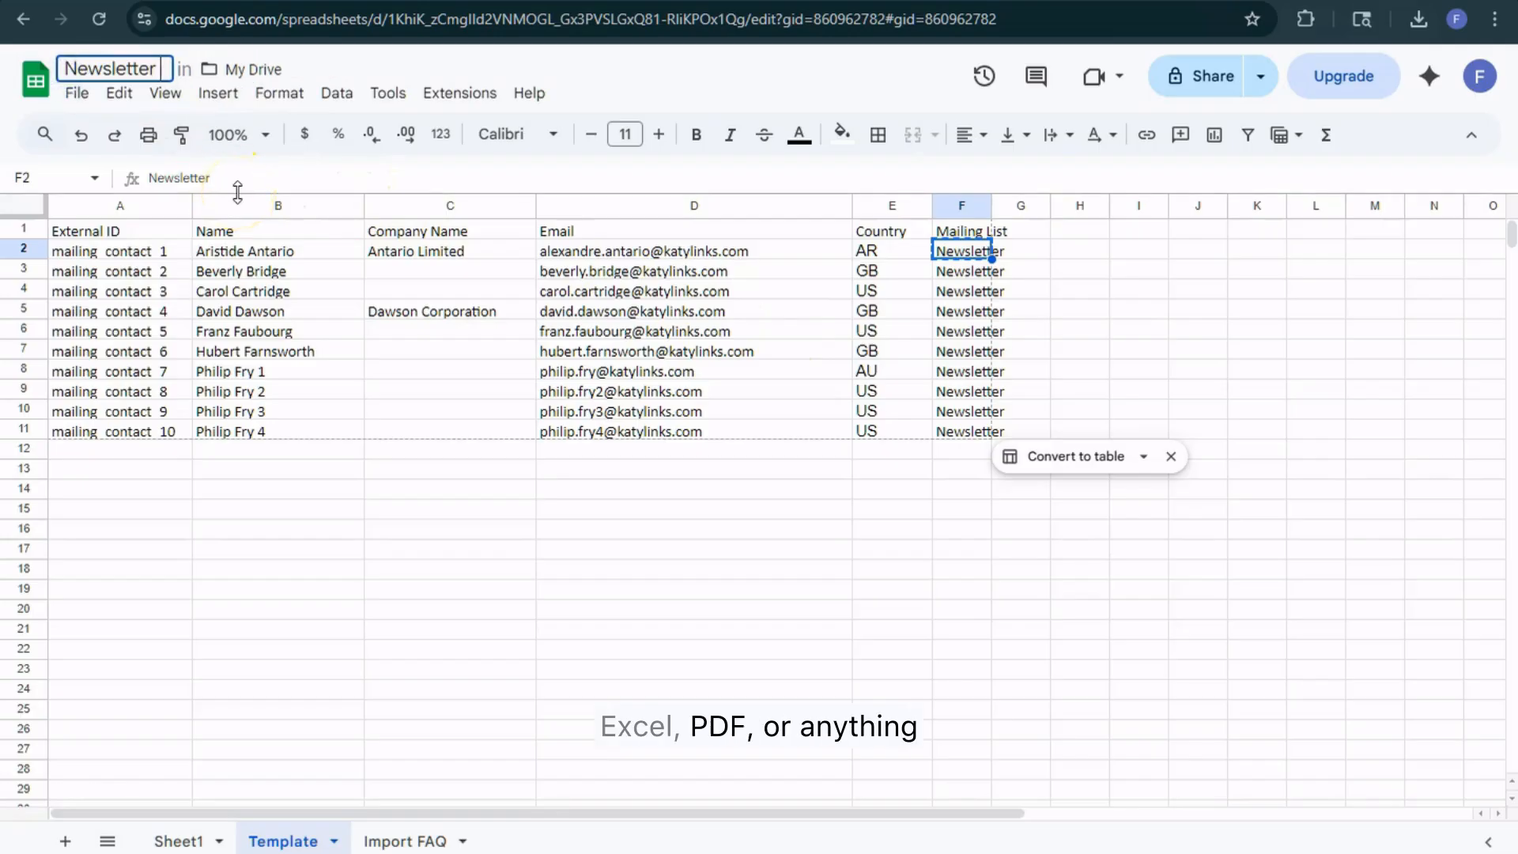
pyautogui.write(' List')
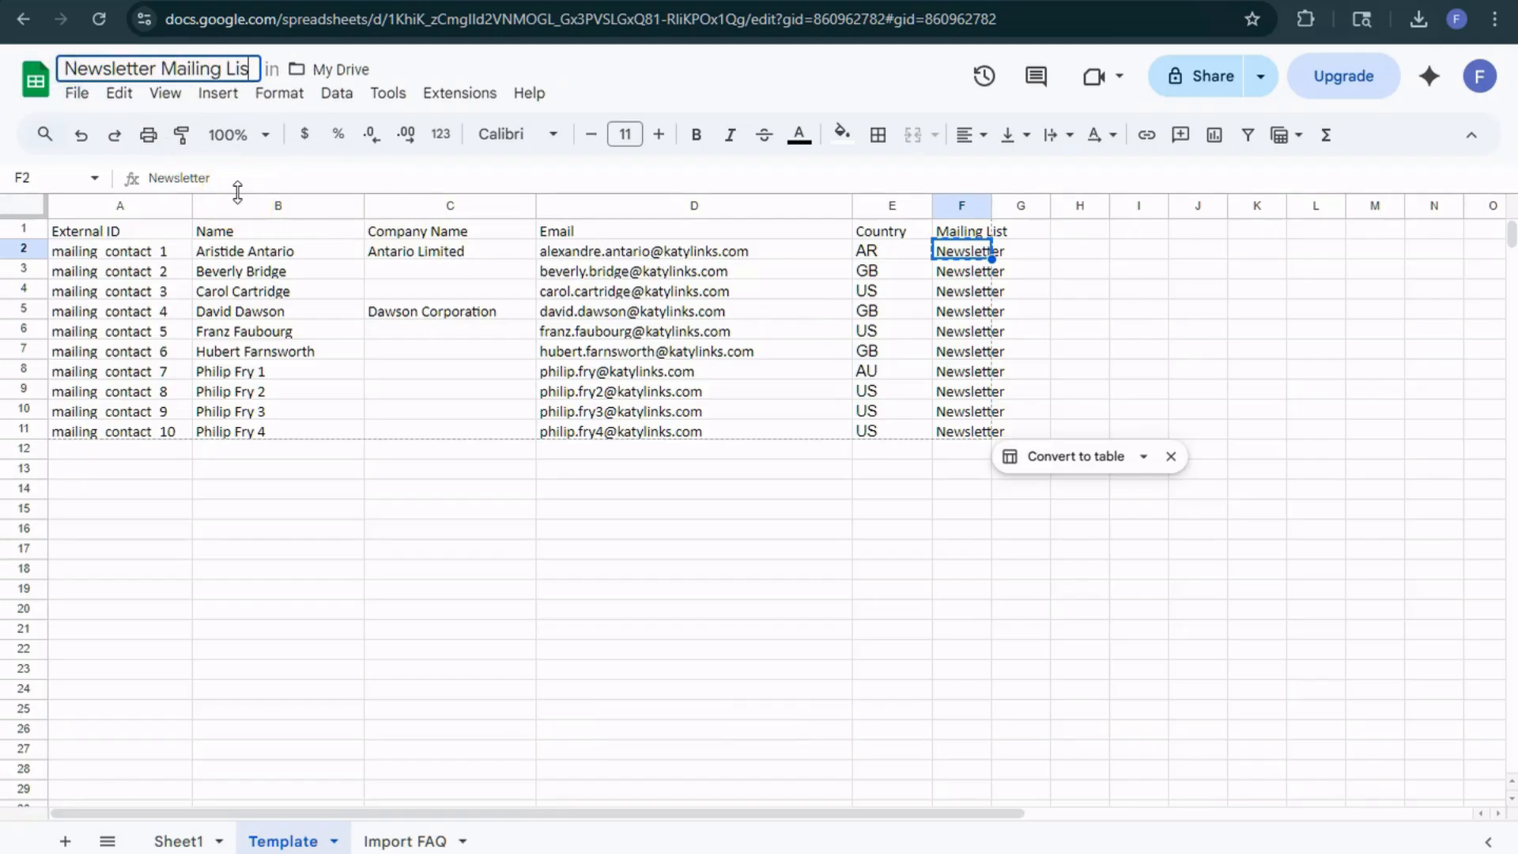
pyautogui.click(364, 470)
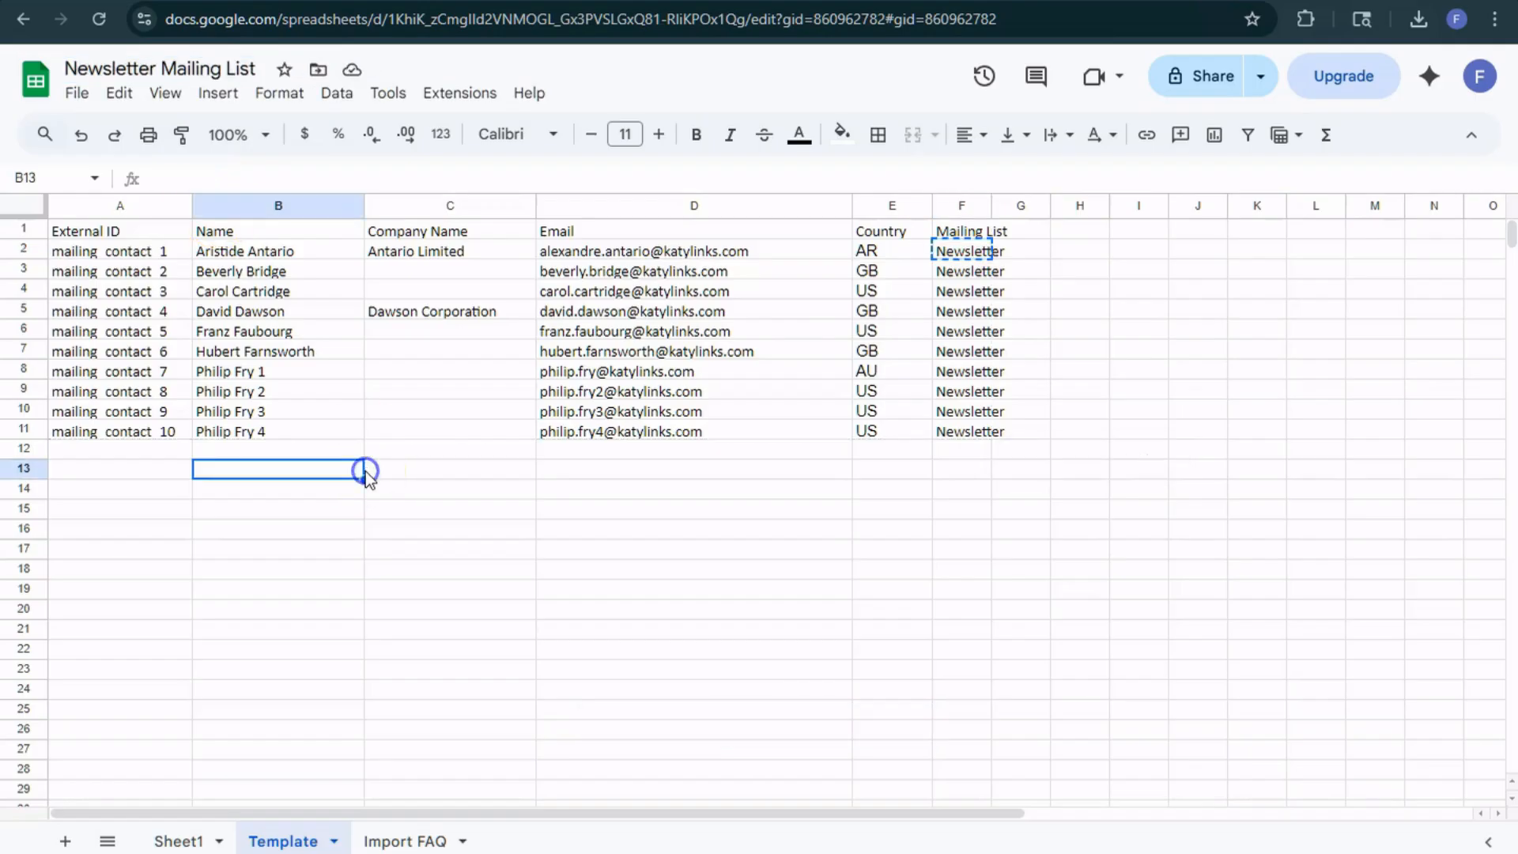
# Download the Template sheet as a Comma Separated Values (.csv) file
pyautogui.click(77, 93)
pyautogui.moveTo(237, 351)
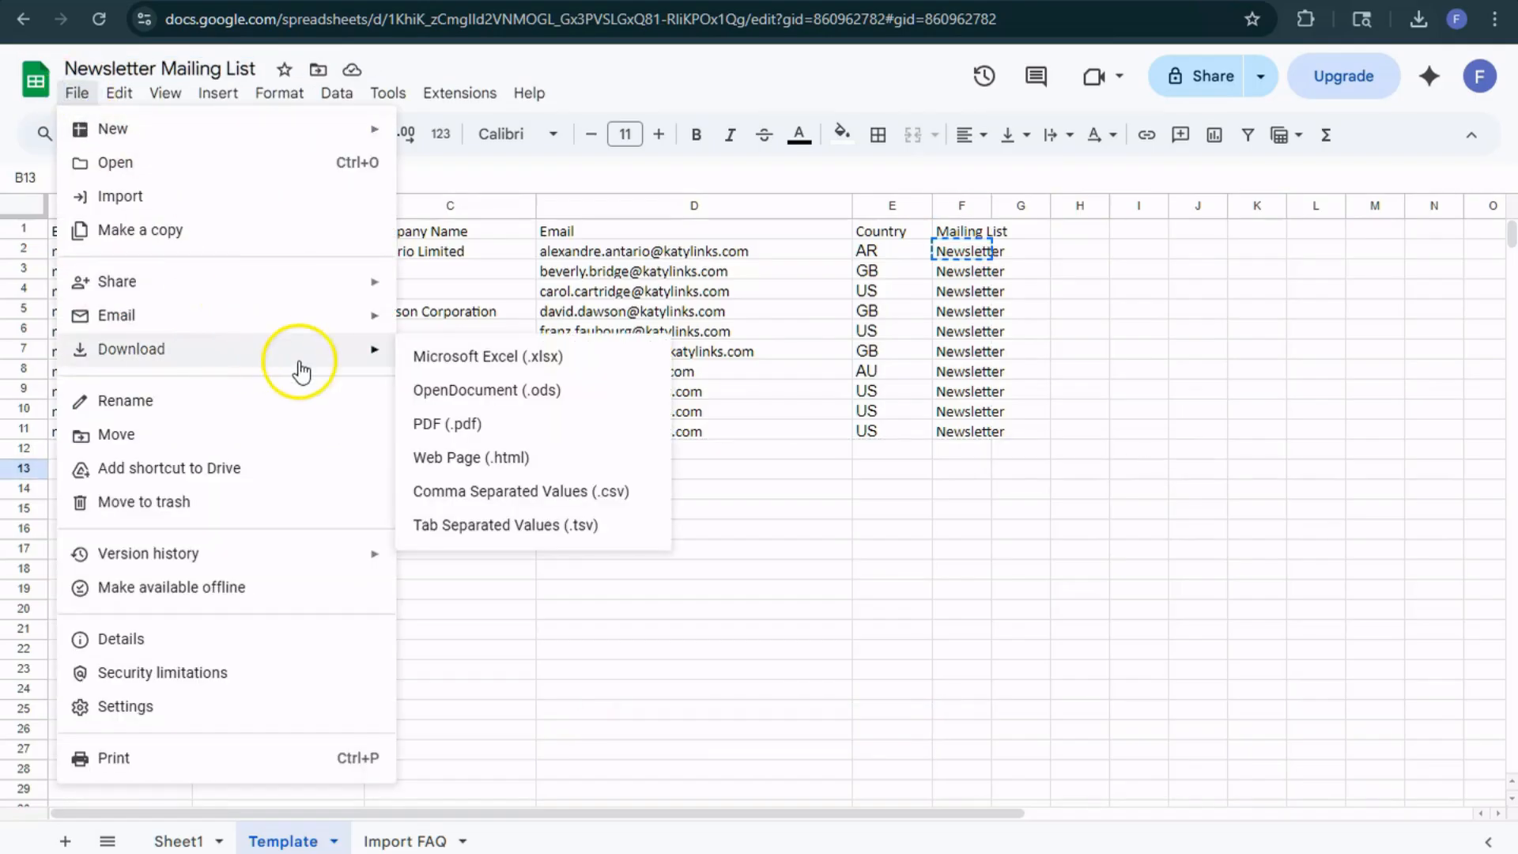
pyautogui.click(491, 495)
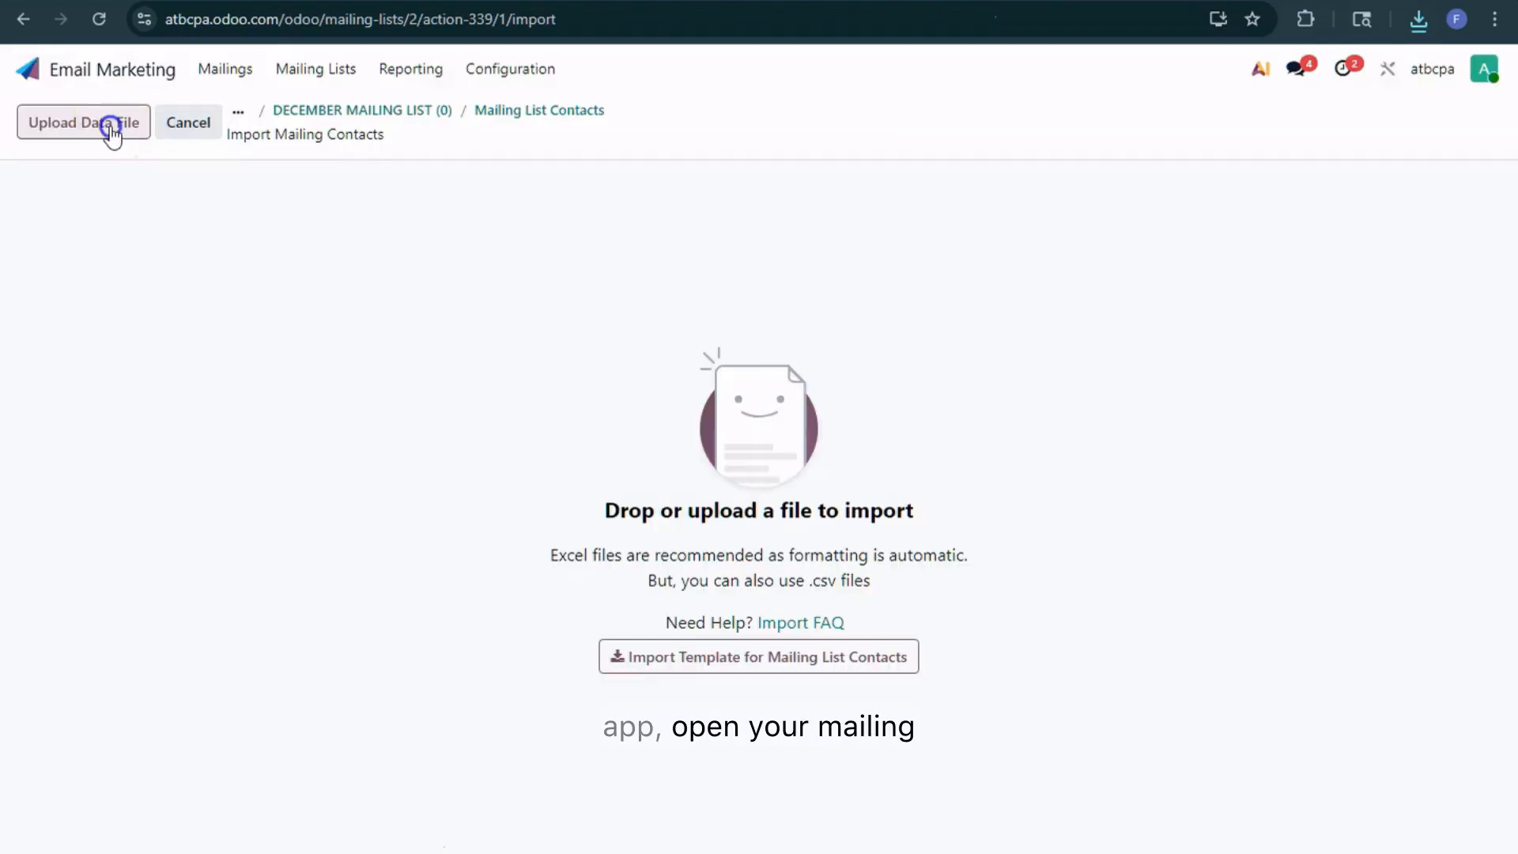
# Upload Newsletter Mailing List - Template.csv to Odoo's mailing contacts import, then test and import it
pyautogui.click(108, 131)
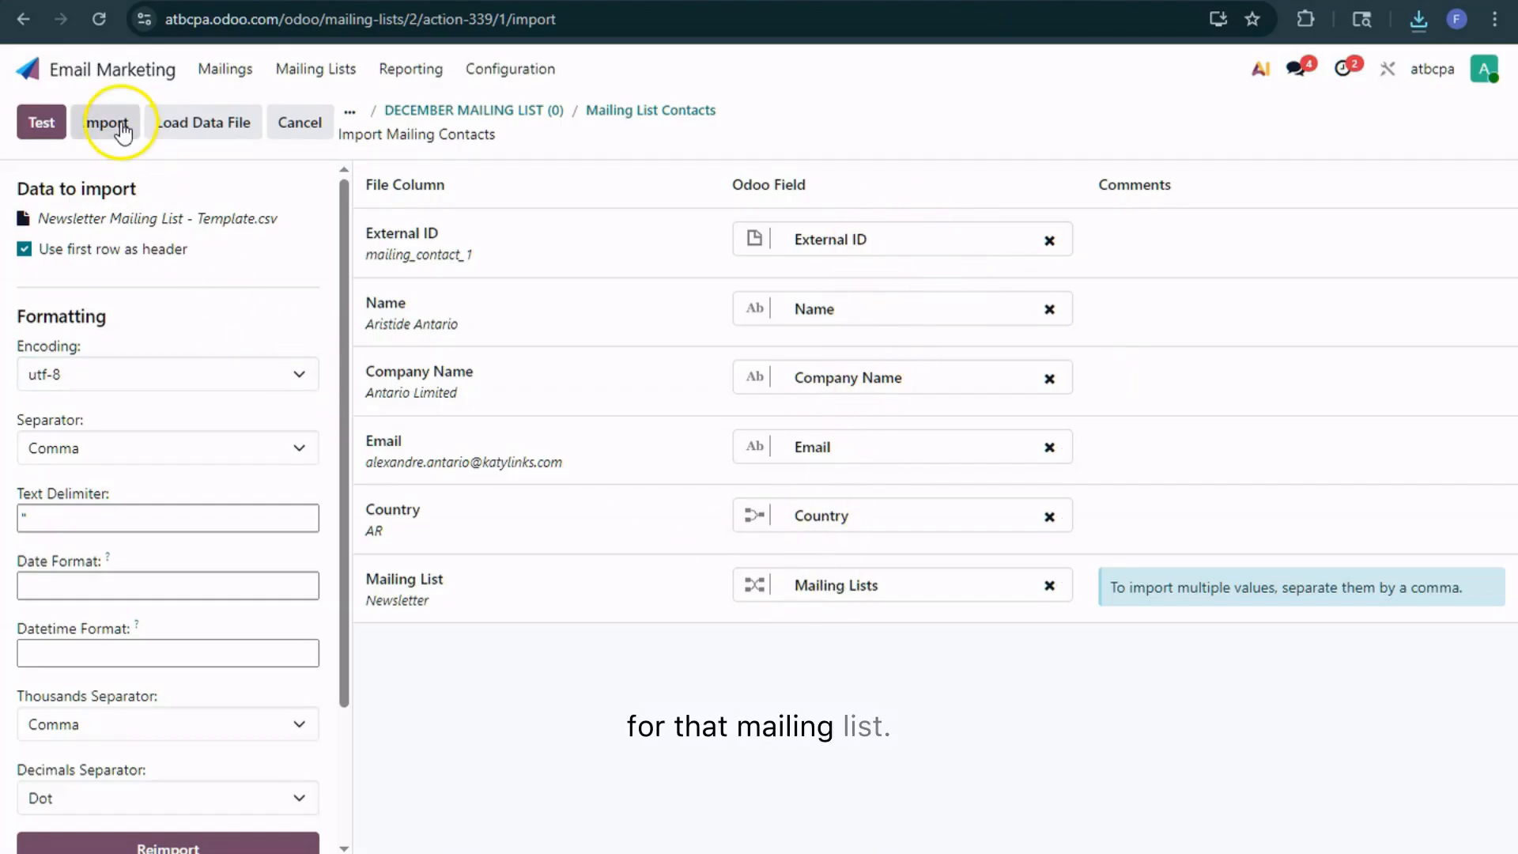
pyautogui.click(18, 124)
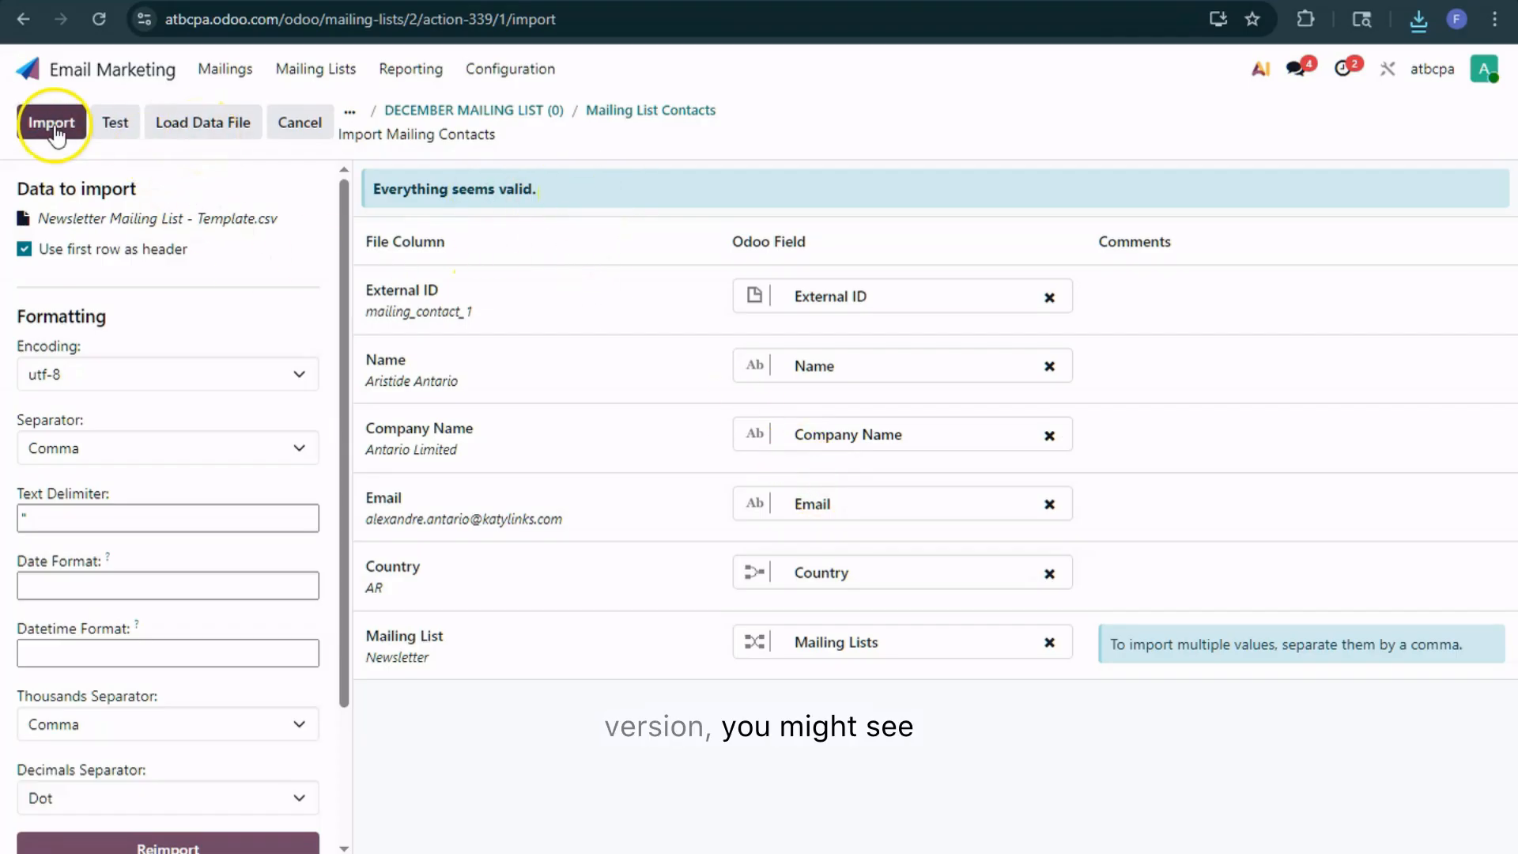
pyautogui.click(51, 126)
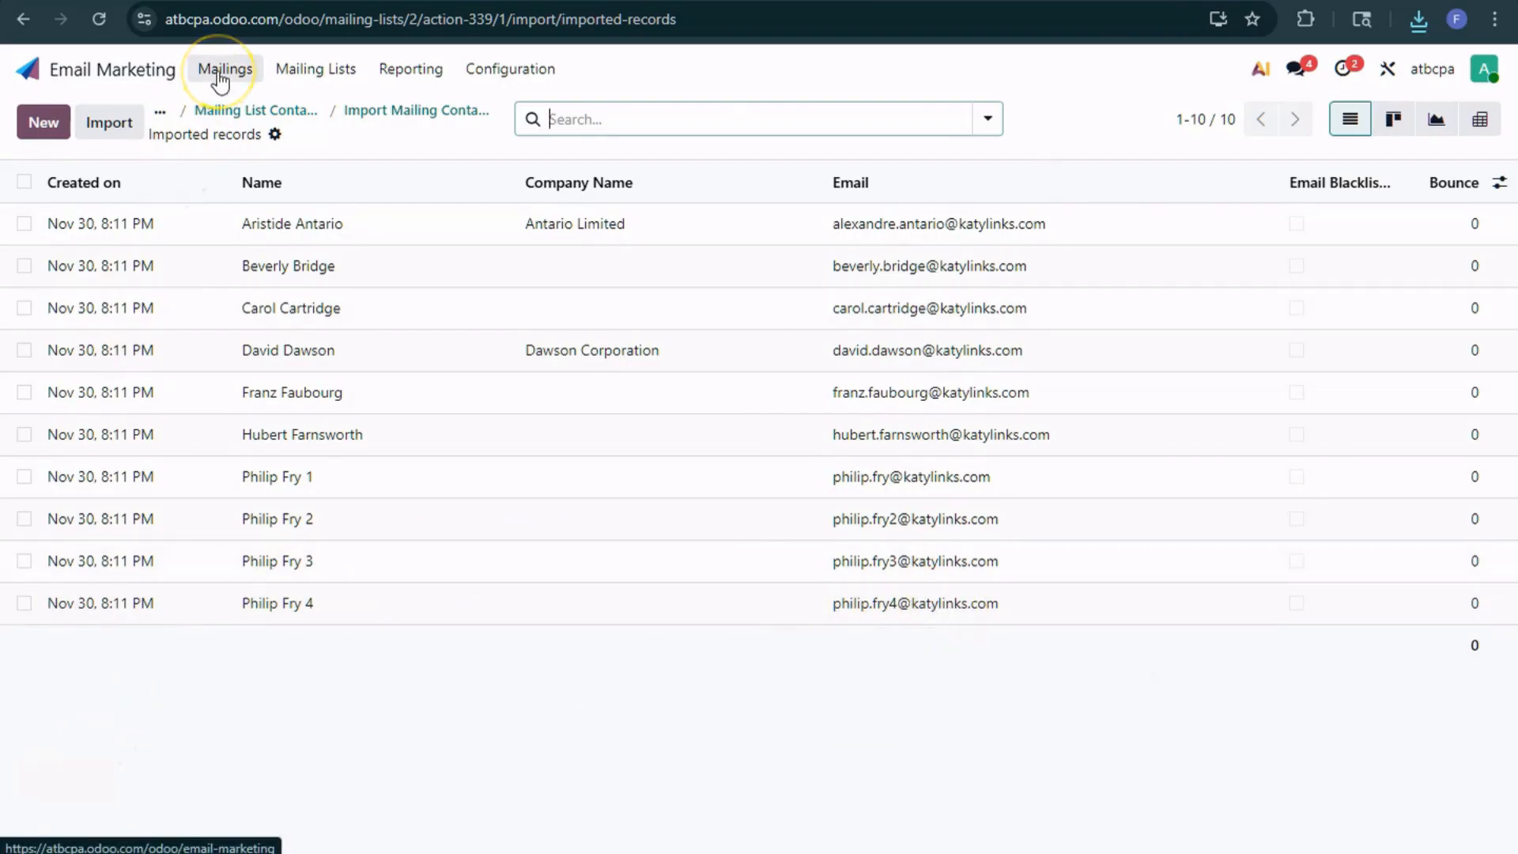
# Go to the mailing lists overview and start a new mailing from the Newsletter list
pyautogui.click(273, 71)
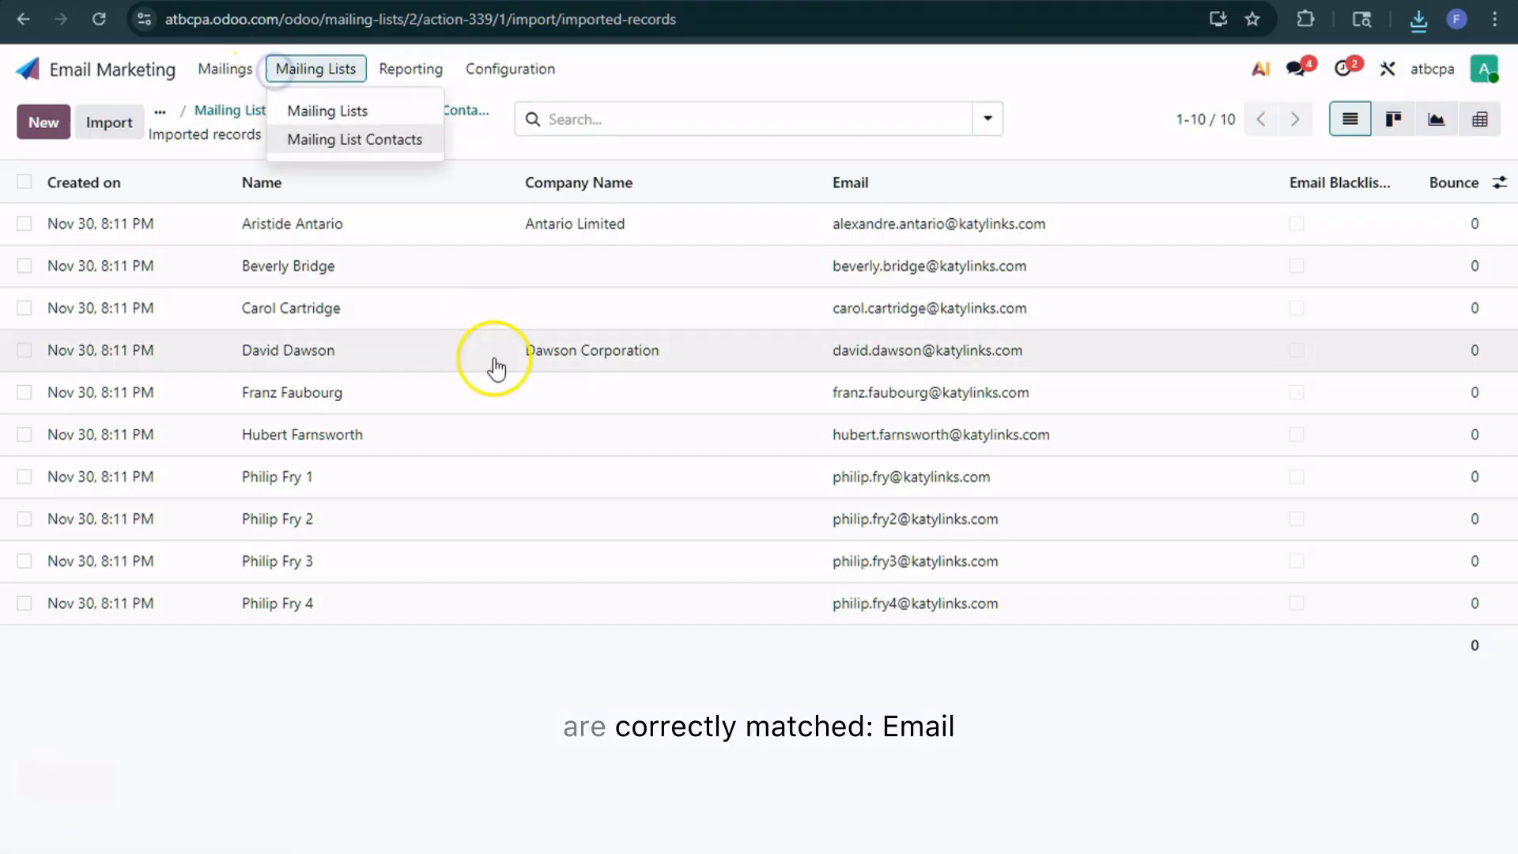
pyautogui.click(374, 116)
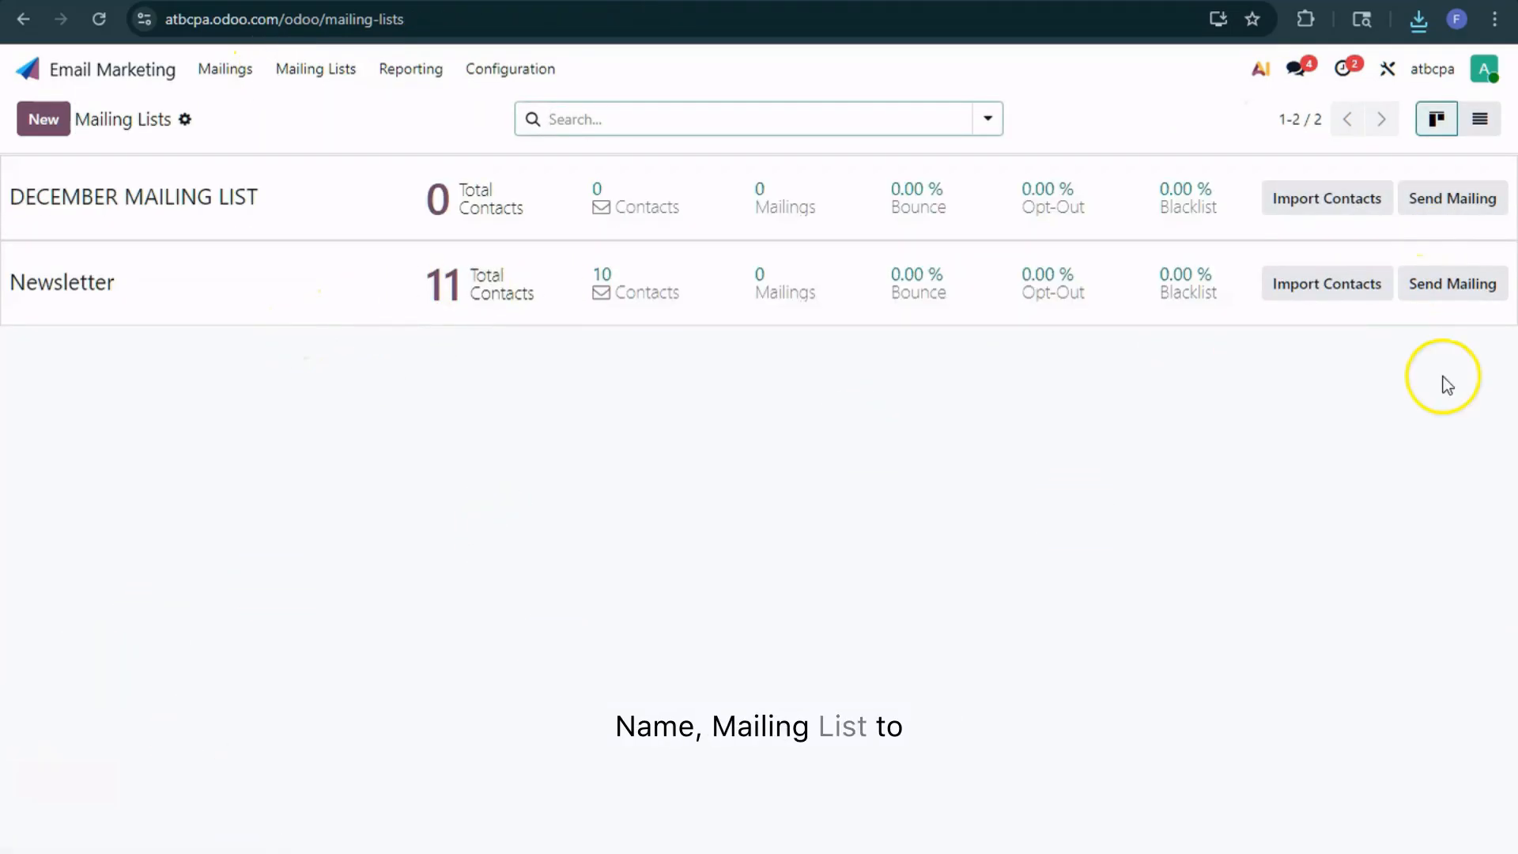
pyautogui.click(1454, 284)
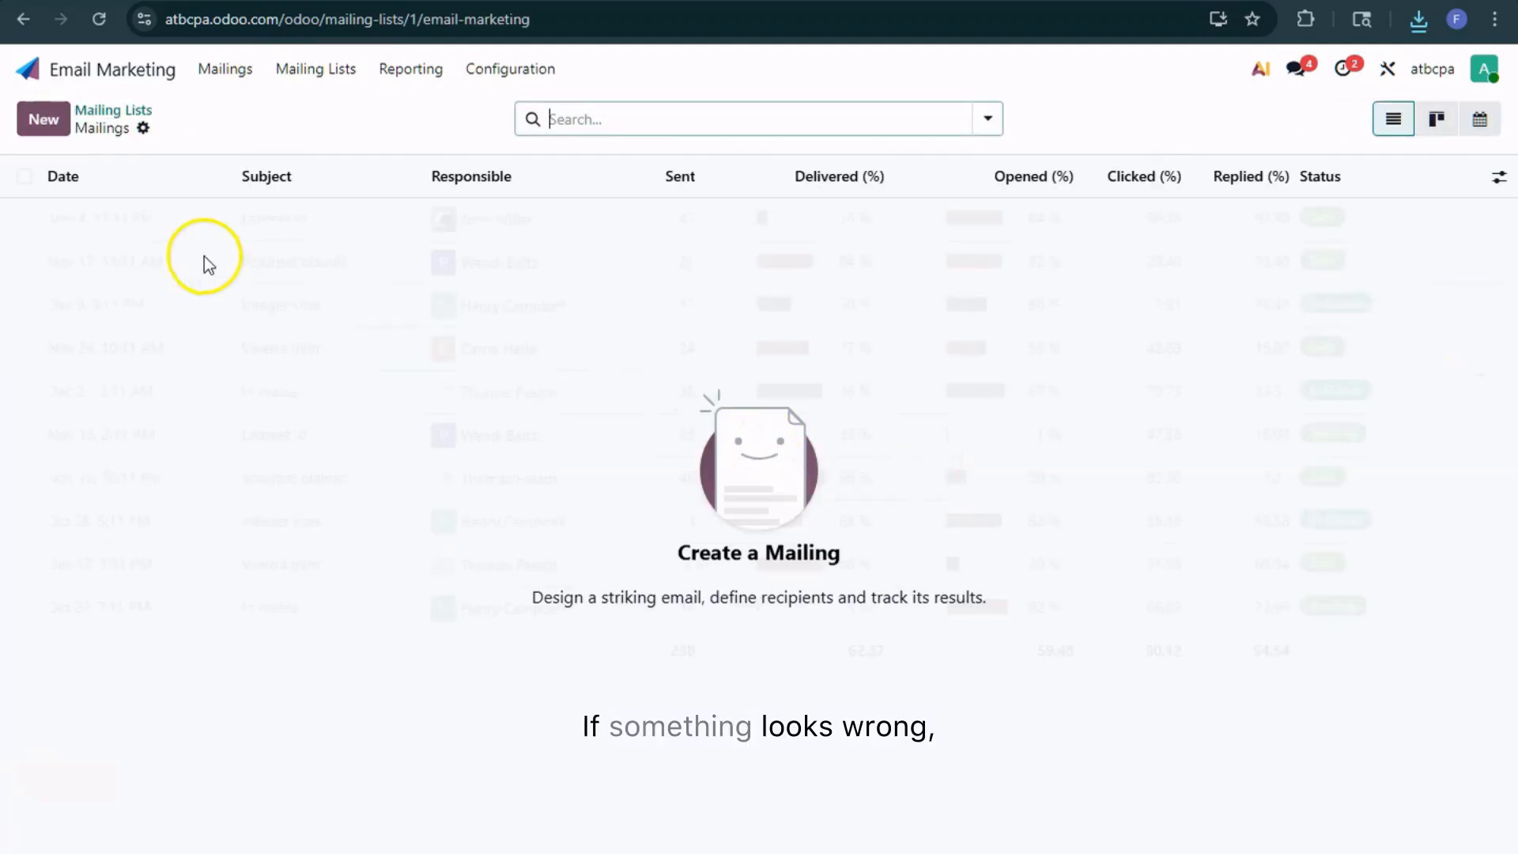
pyautogui.click(60, 123)
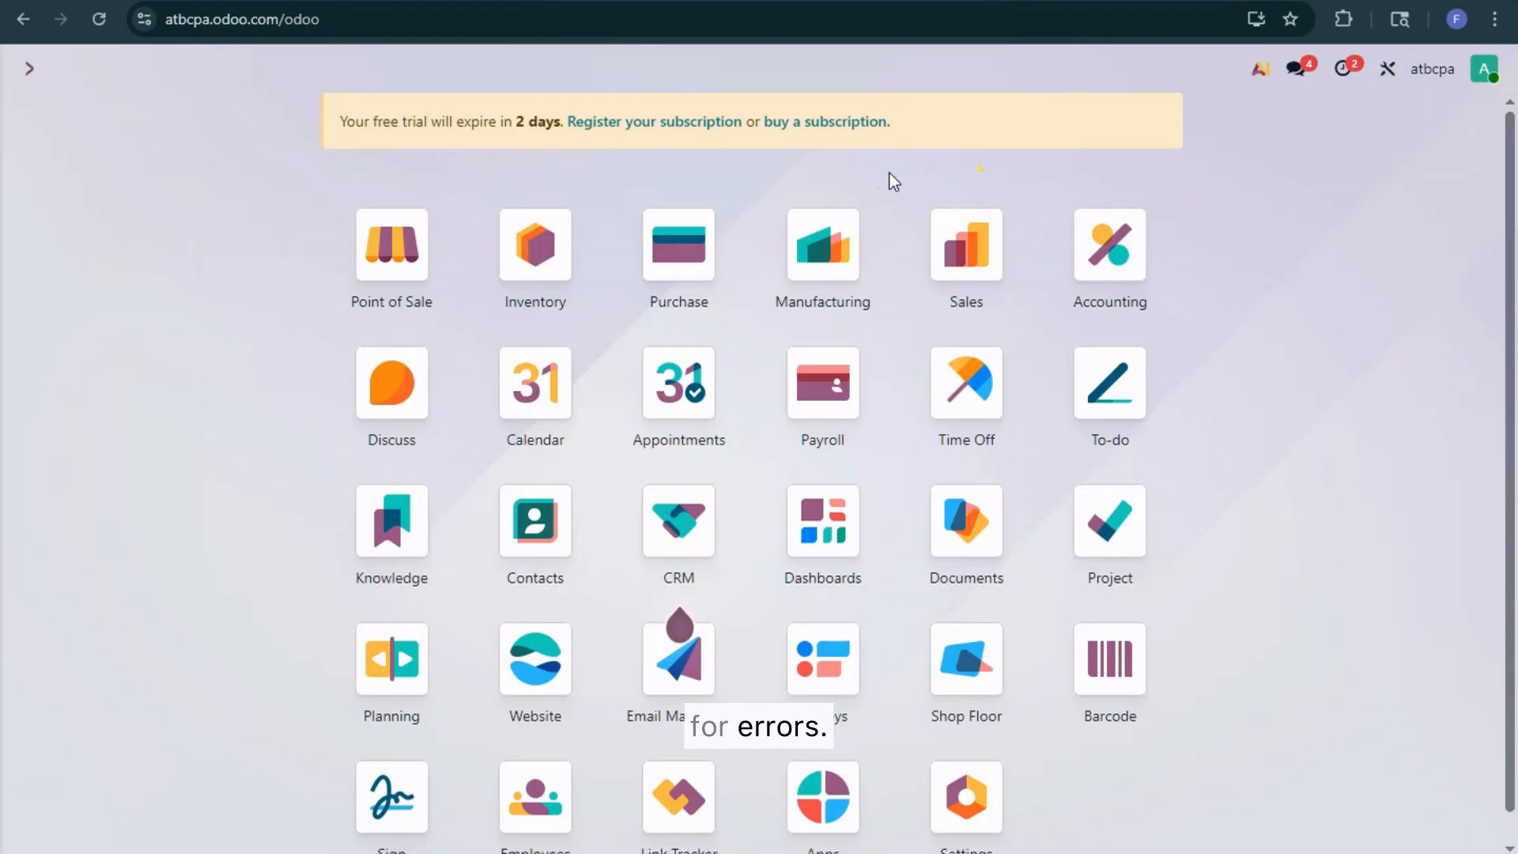
# Find and open Email Marketing from the Odoo home screen and remove the My Mailings filter from the mailings list
pyautogui.write('emai')
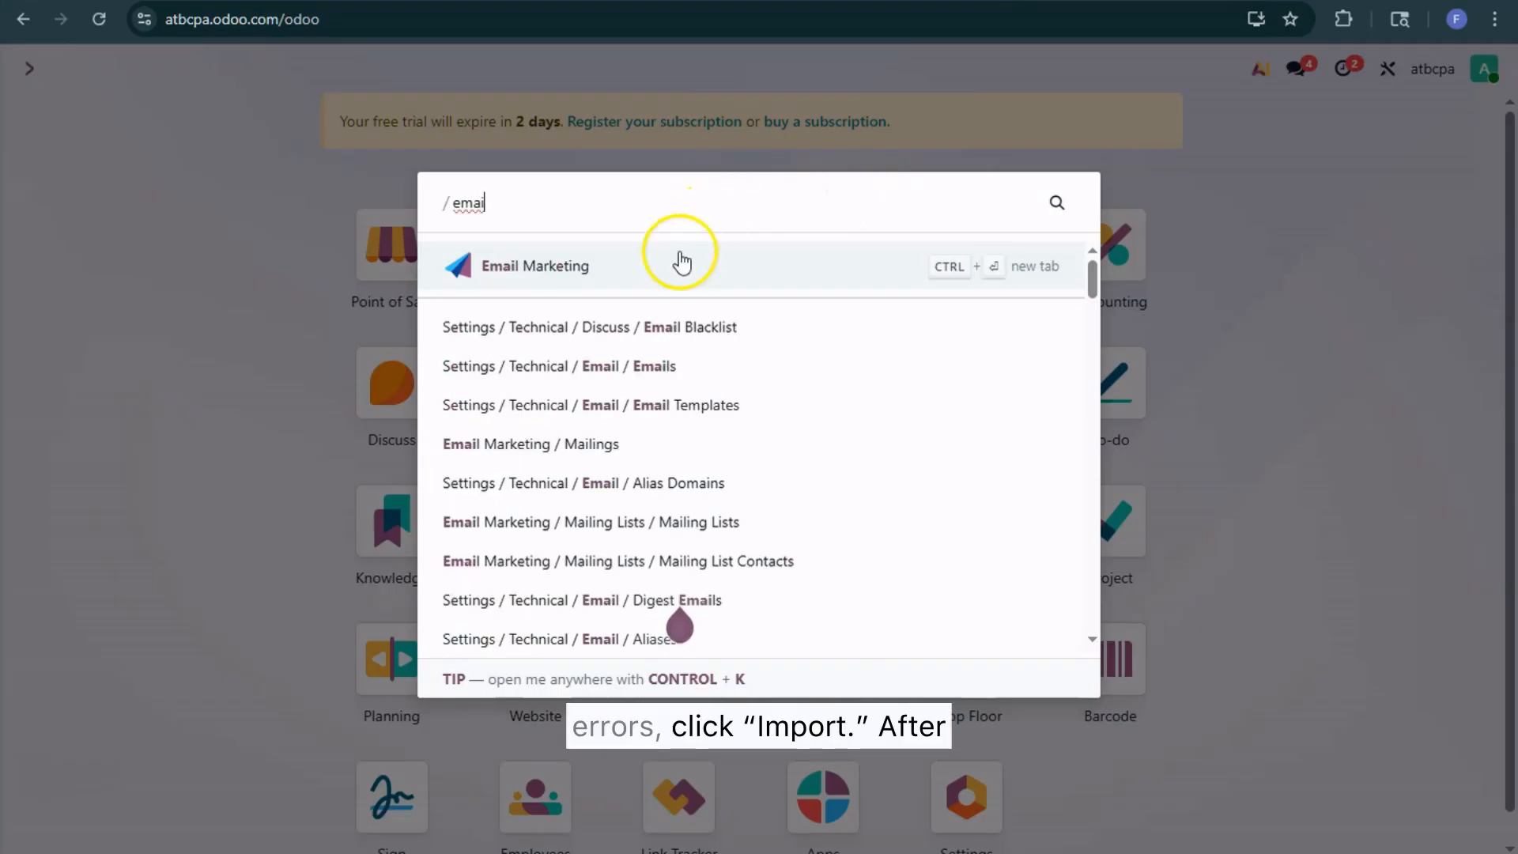
pyautogui.click(682, 261)
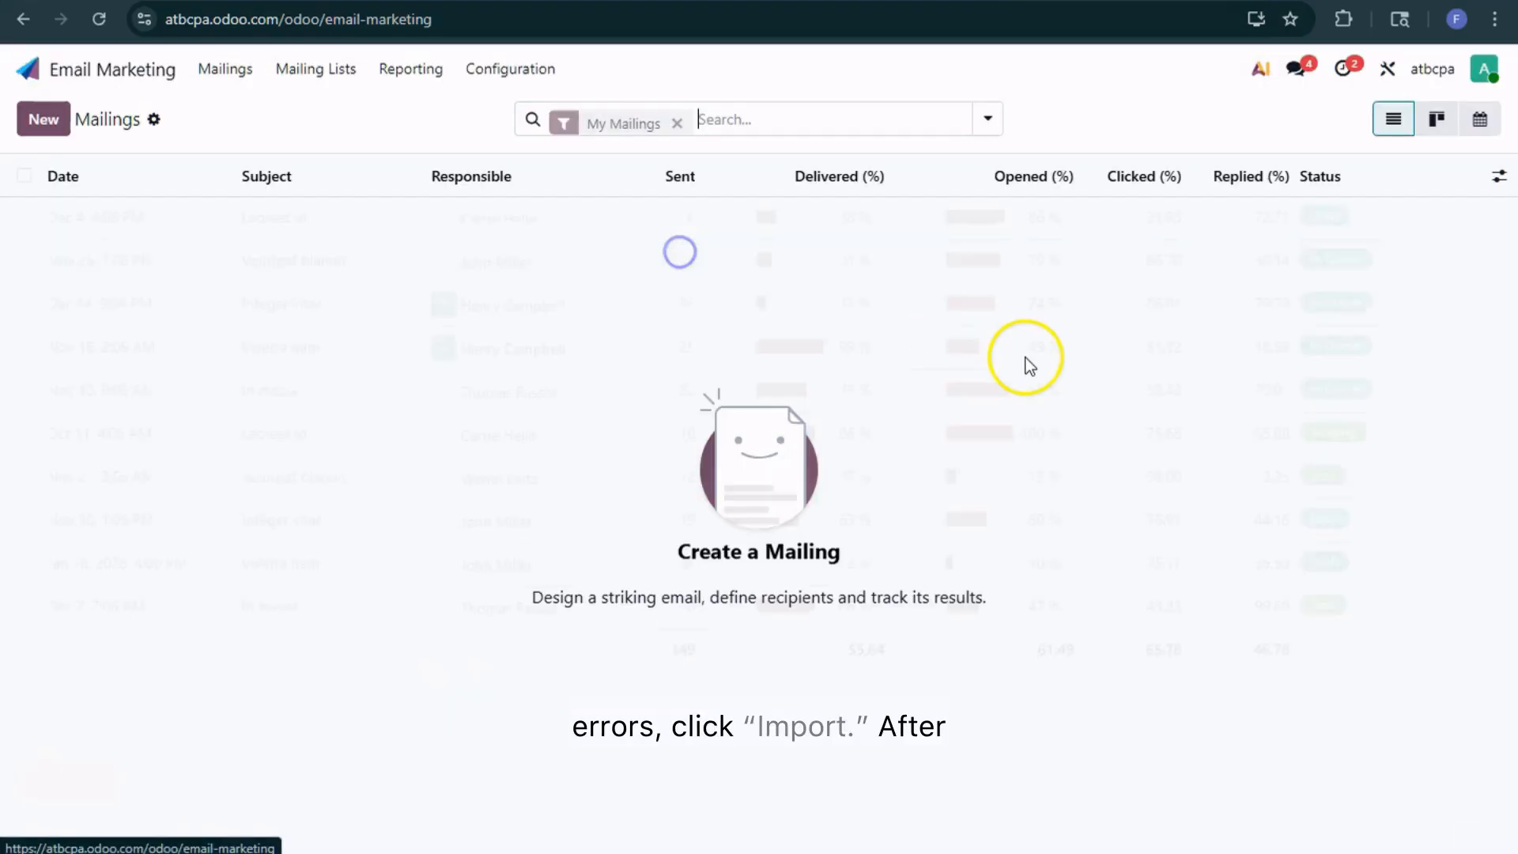
pyautogui.click(676, 120)
pyautogui.click(369, 120)
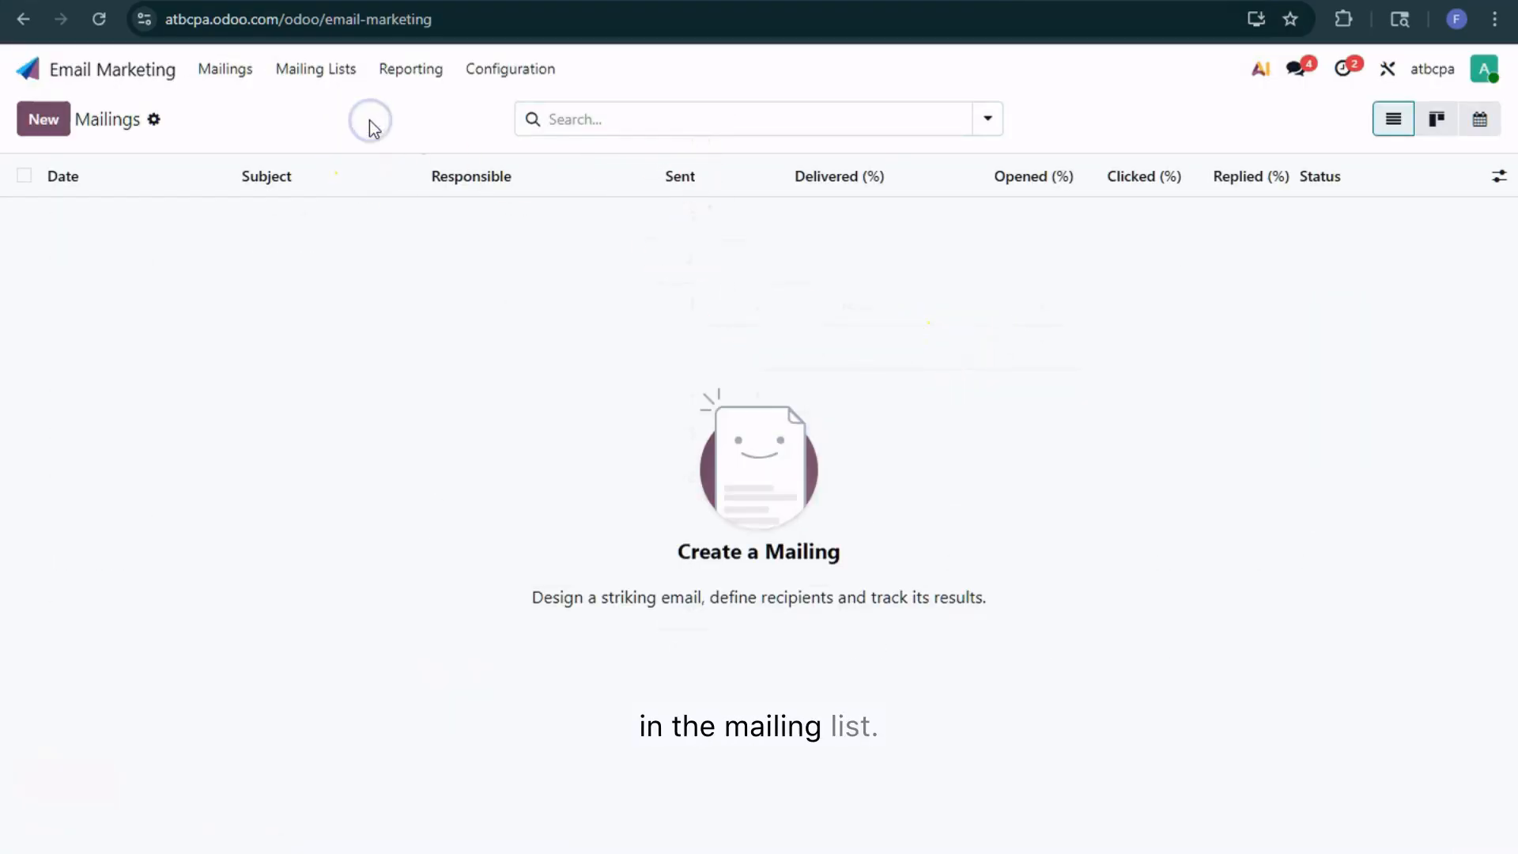